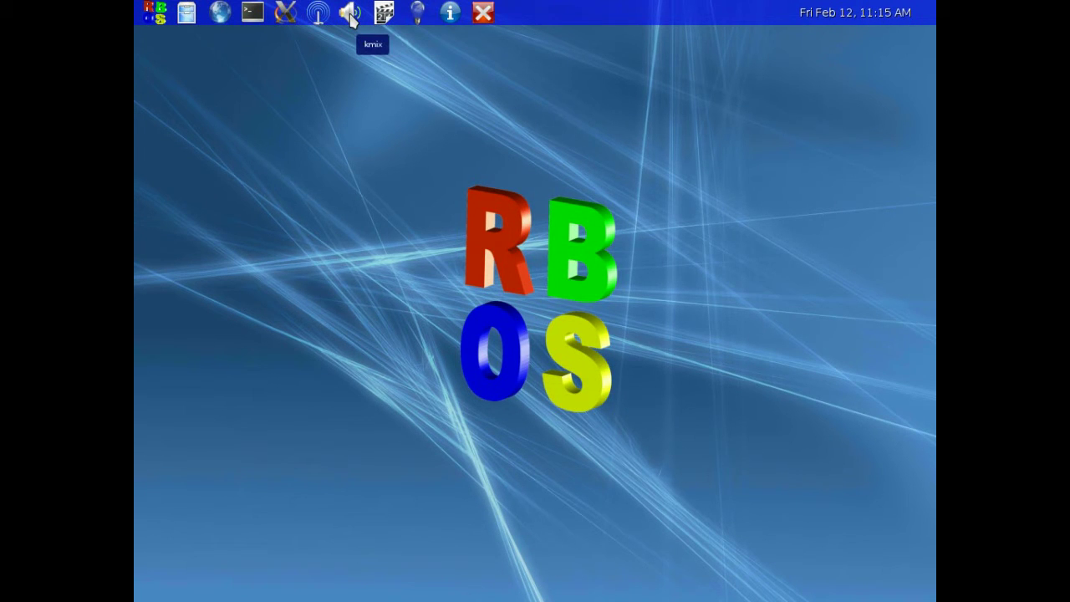
Step: Open the KMix sound mixer and view its capture devices, playback streams and capture streams
left_click(350, 14)
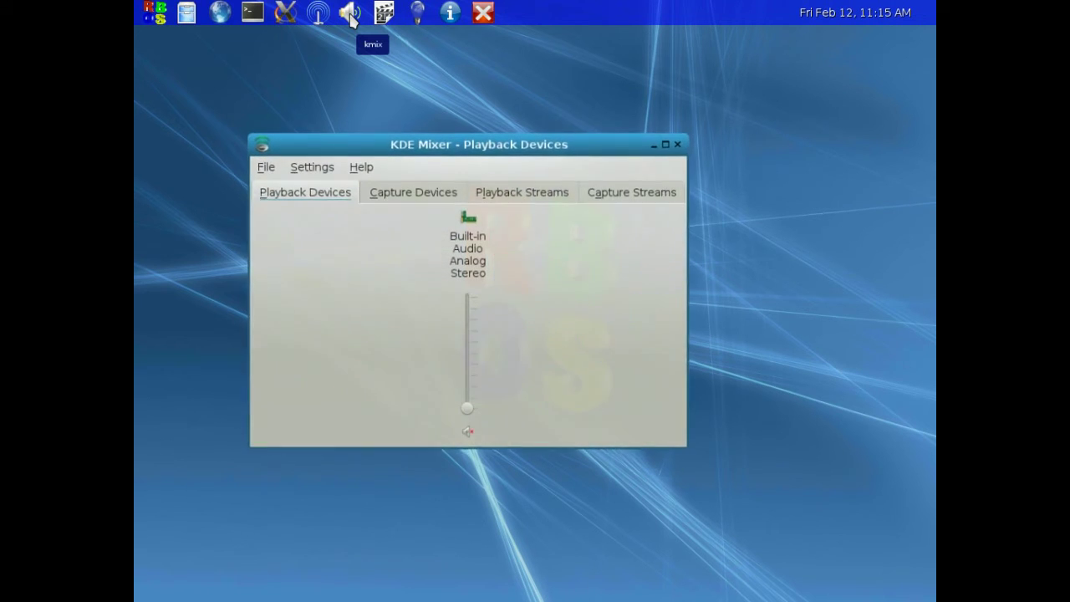
left_click(447, 192)
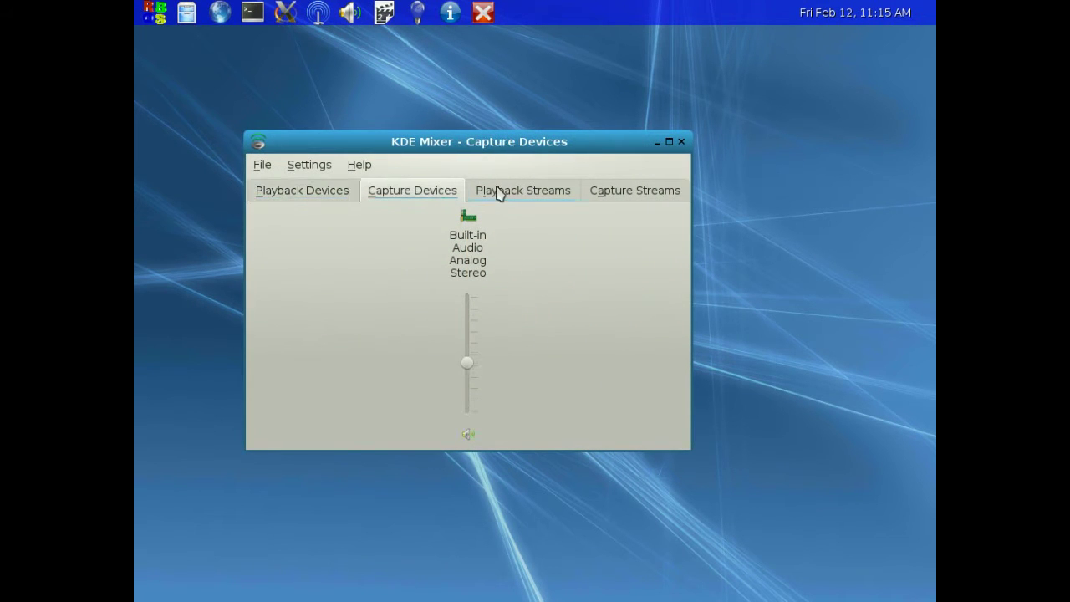
left_click(497, 193)
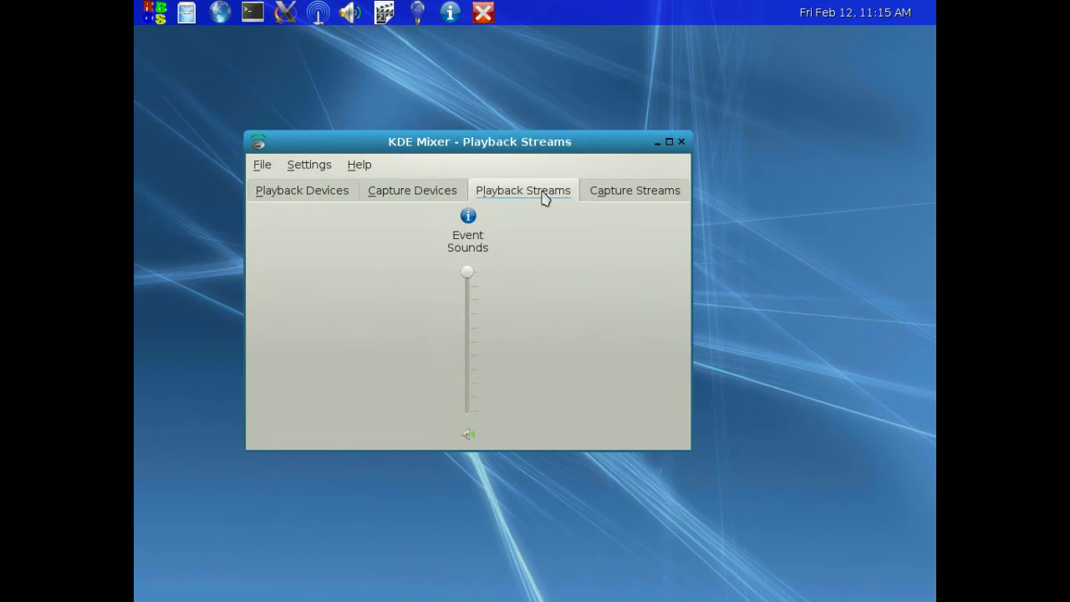
left_click(597, 198)
Step: View the About KMix information, and close both it and the mixer
left_click(362, 166)
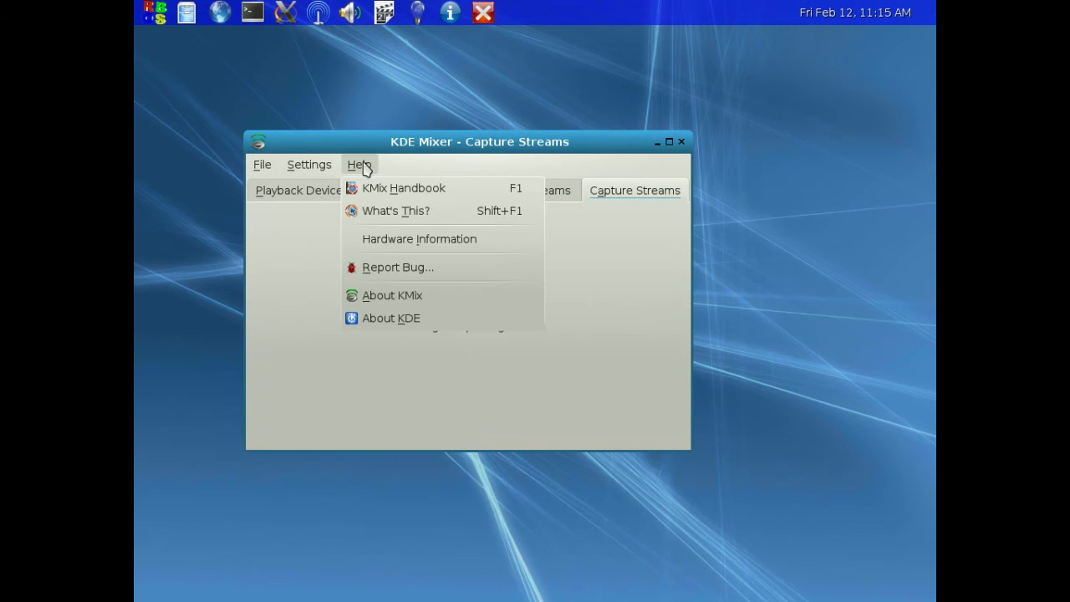
left_click(420, 299)
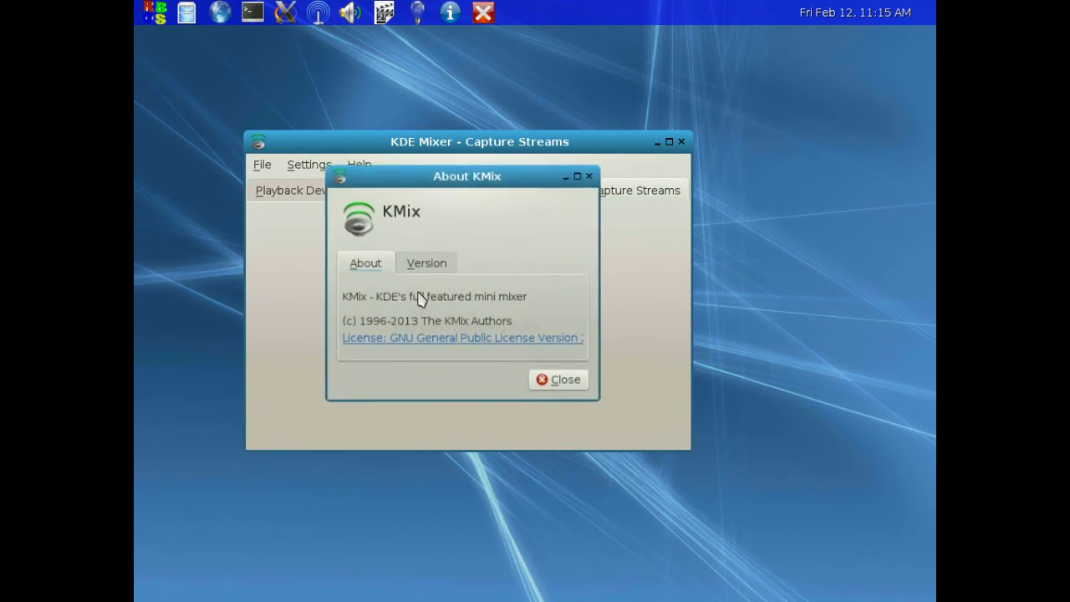
left_click(565, 382)
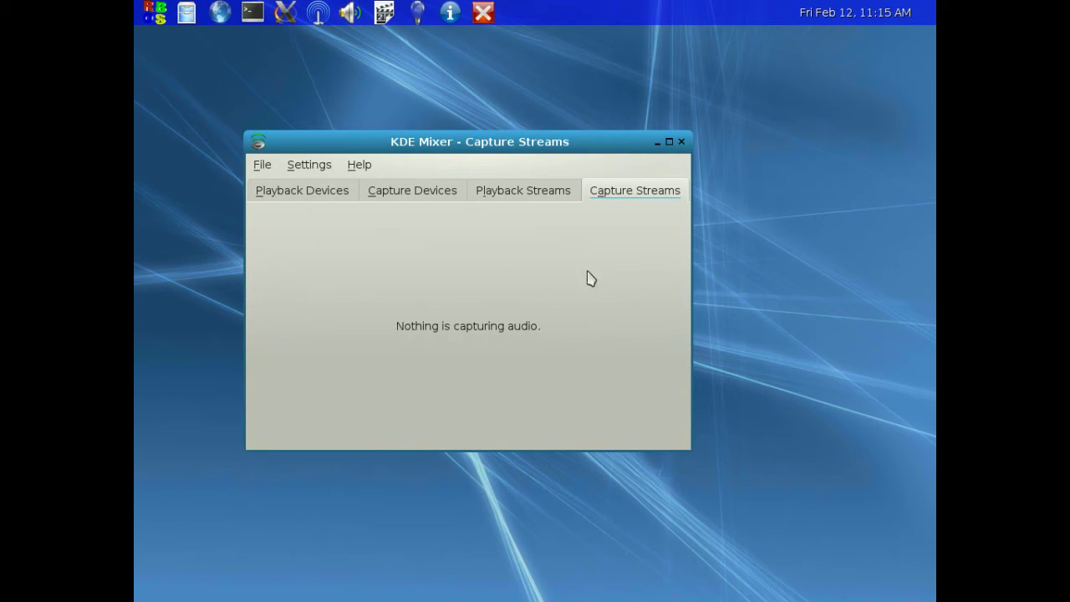
left_click(681, 143)
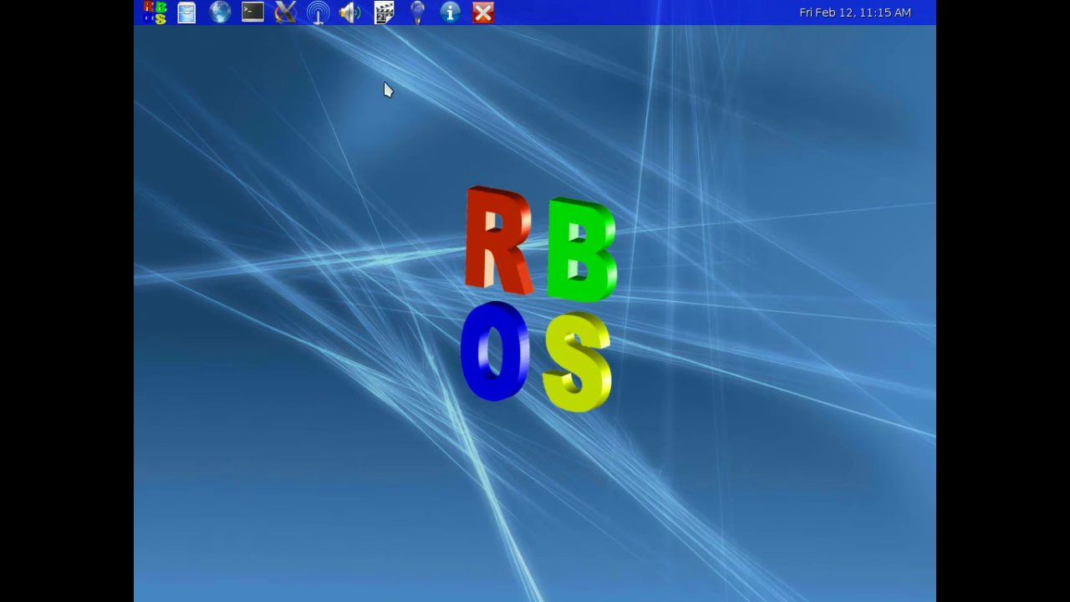
Step: View the active connections in the Networks window and close it
left_click(318, 15)
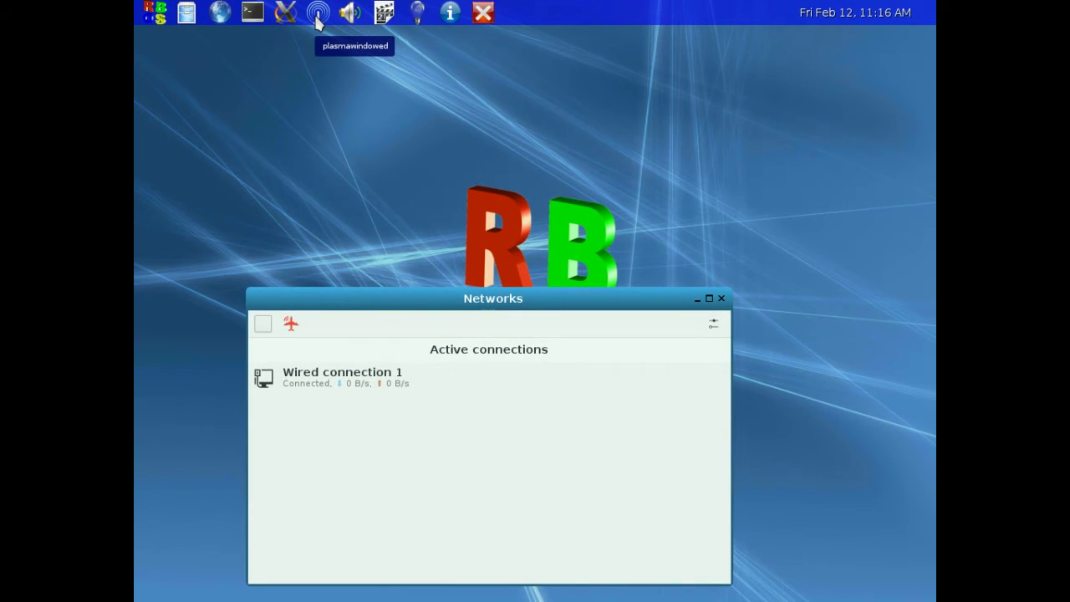
left_click(721, 300)
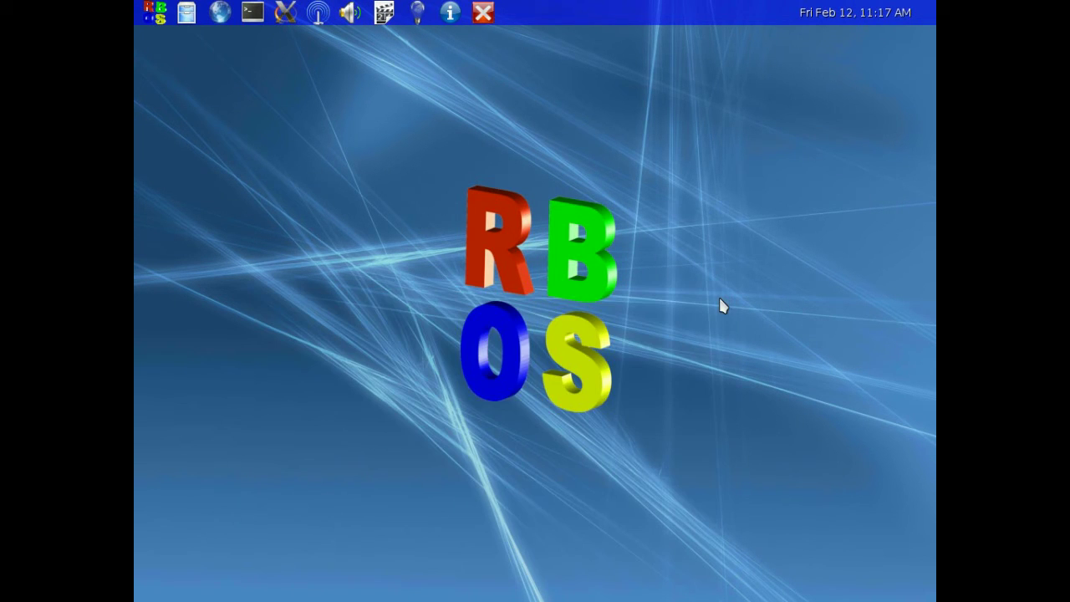
Step: Open the Weston terminal and the dark-themed terminal one after the other, closing each after viewing its welcome text
left_click(285, 15)
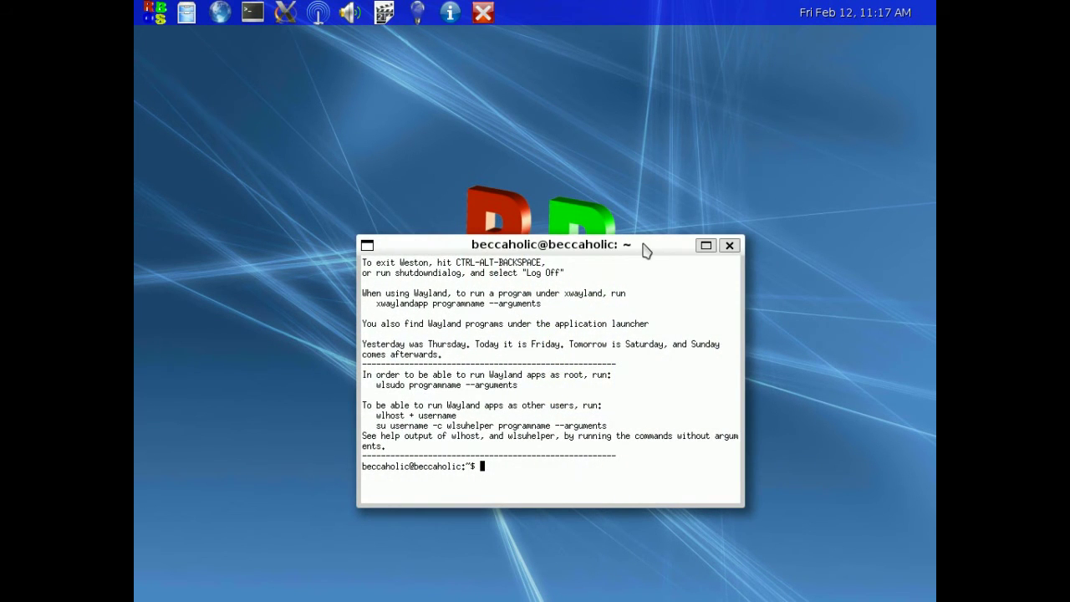
left_click(728, 246)
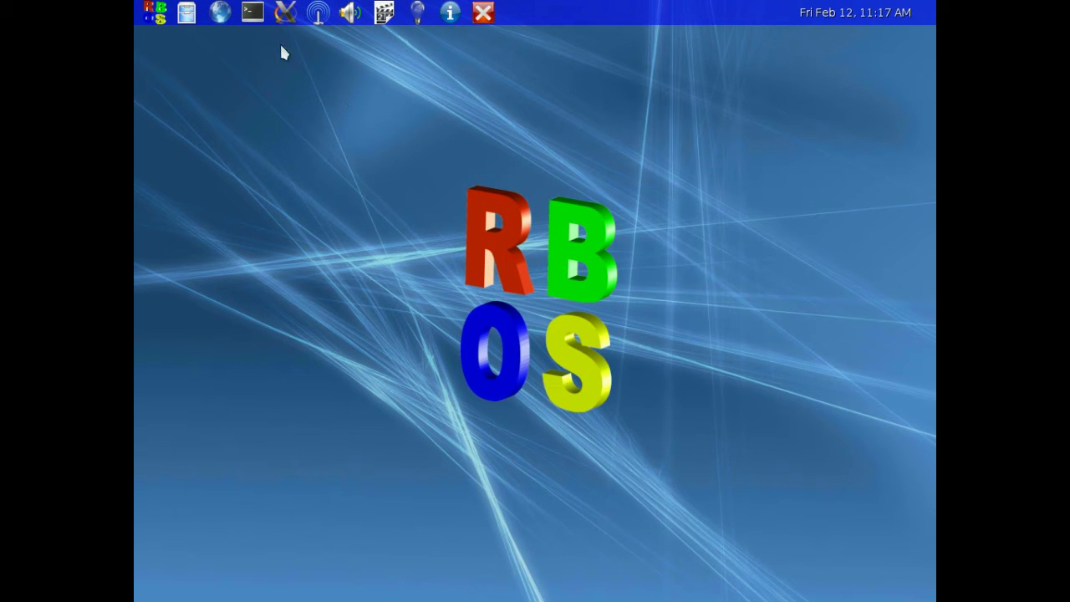
left_click(253, 16)
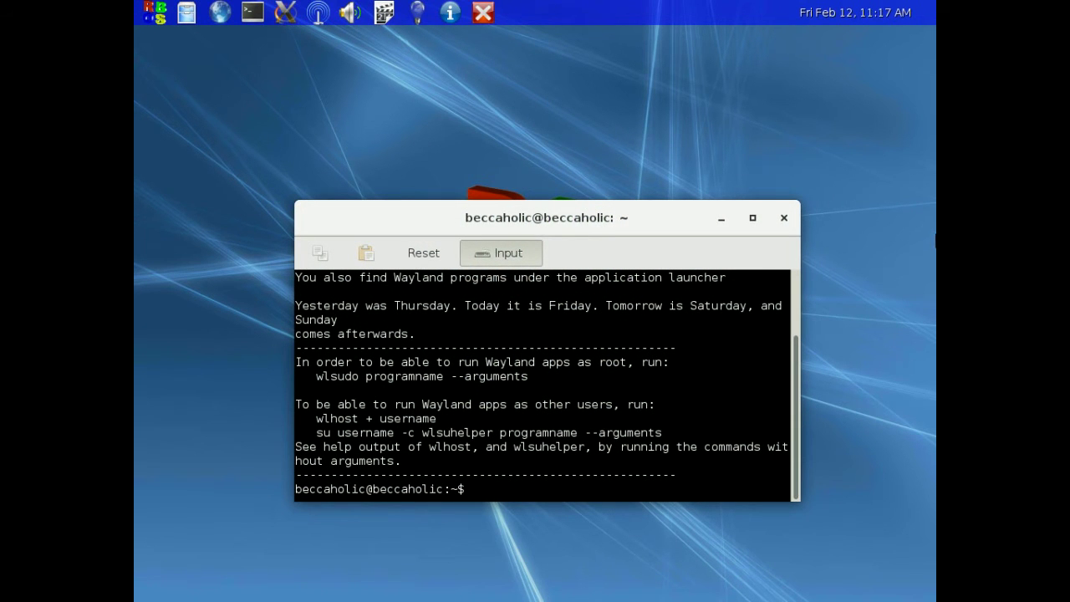
left_click(789, 217)
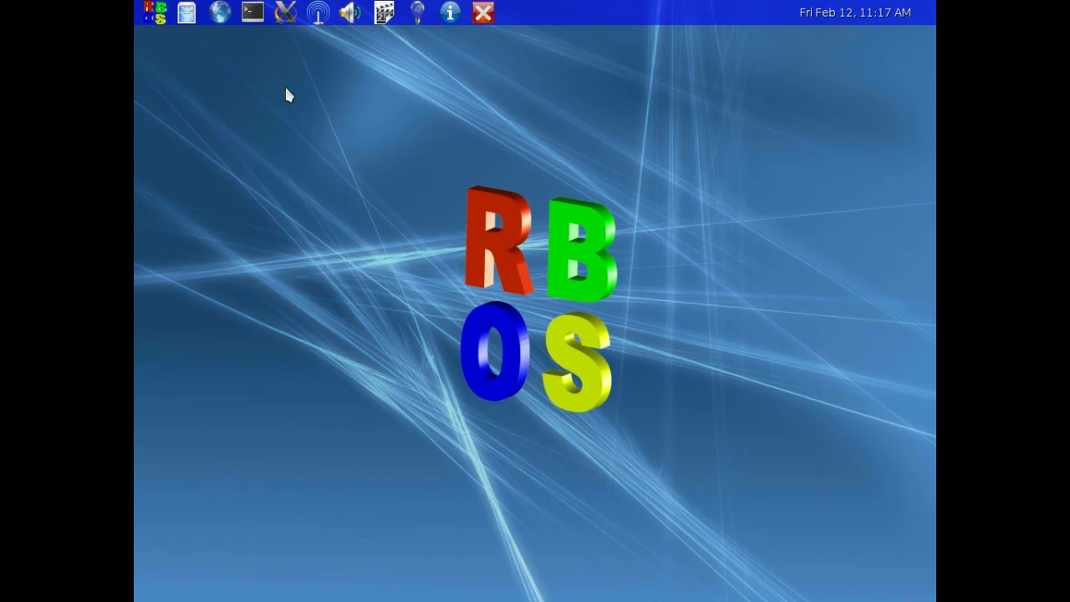
Step: Open the rekonq web browser, check its version information in the About dialog, and close the browser
left_click(214, 20)
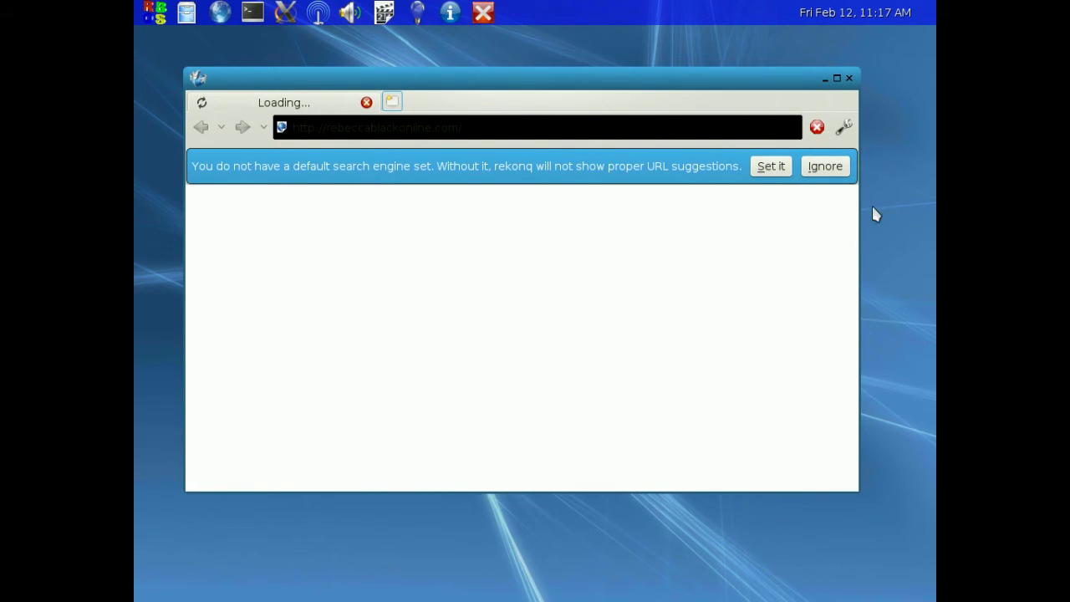
left_click(845, 129)
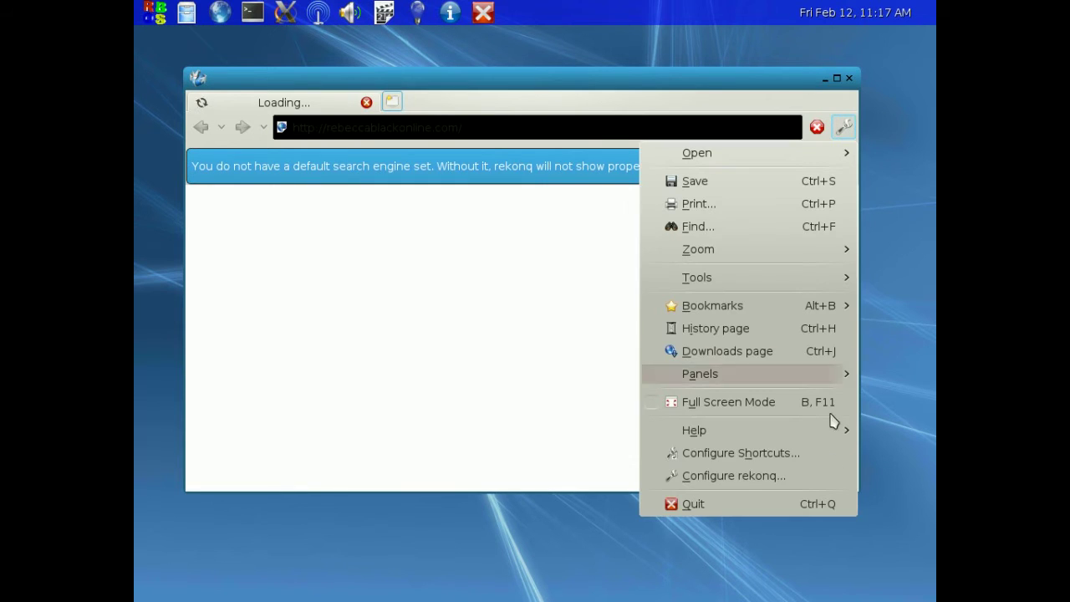
mouse_move(827, 438)
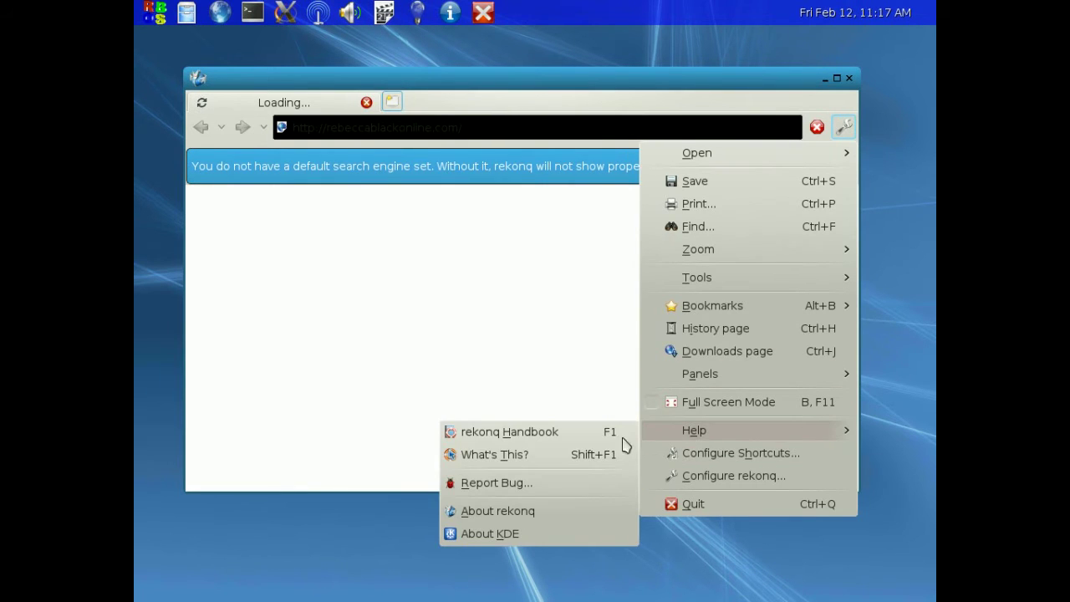
left_click(592, 511)
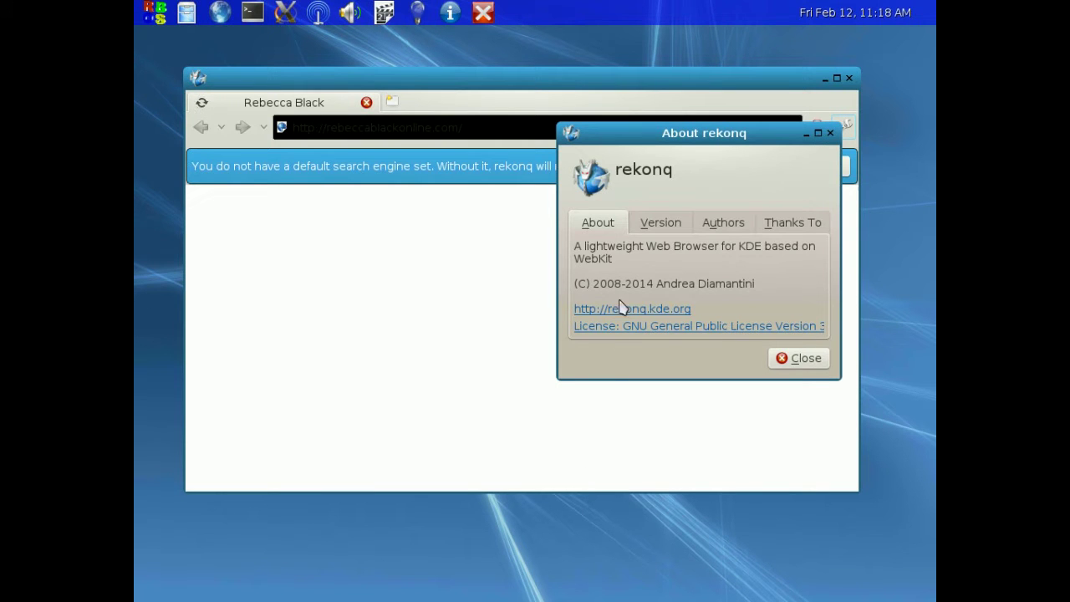
left_click(653, 228)
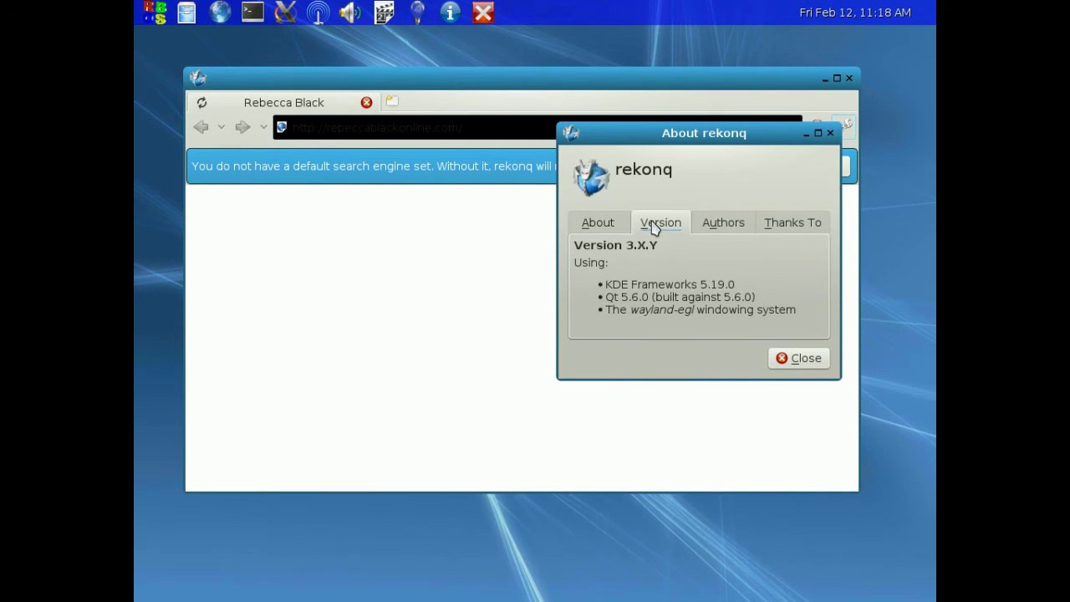
left_click(804, 359)
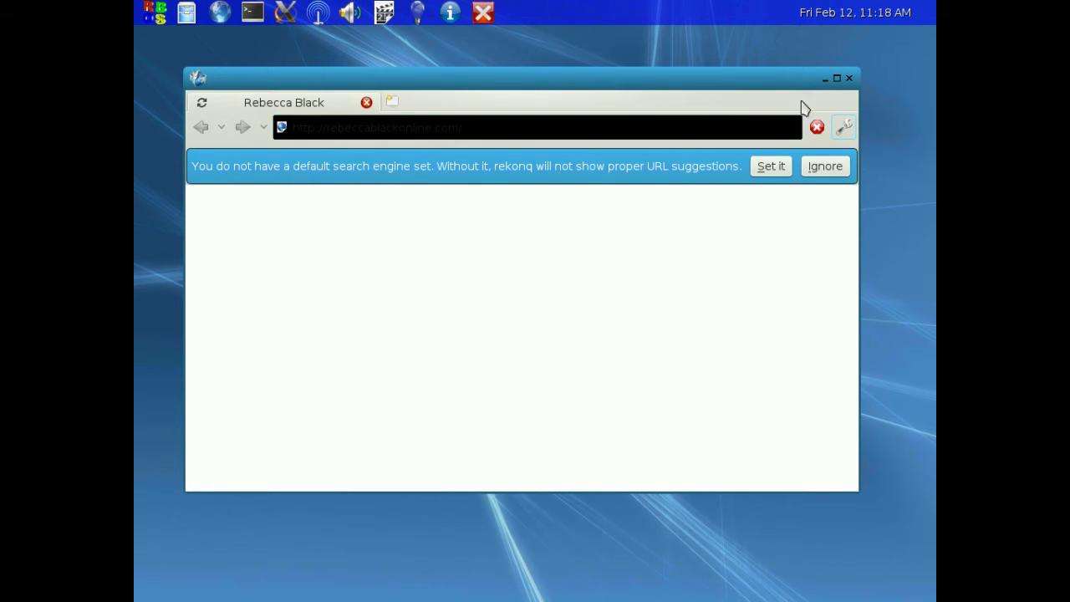
left_click(848, 78)
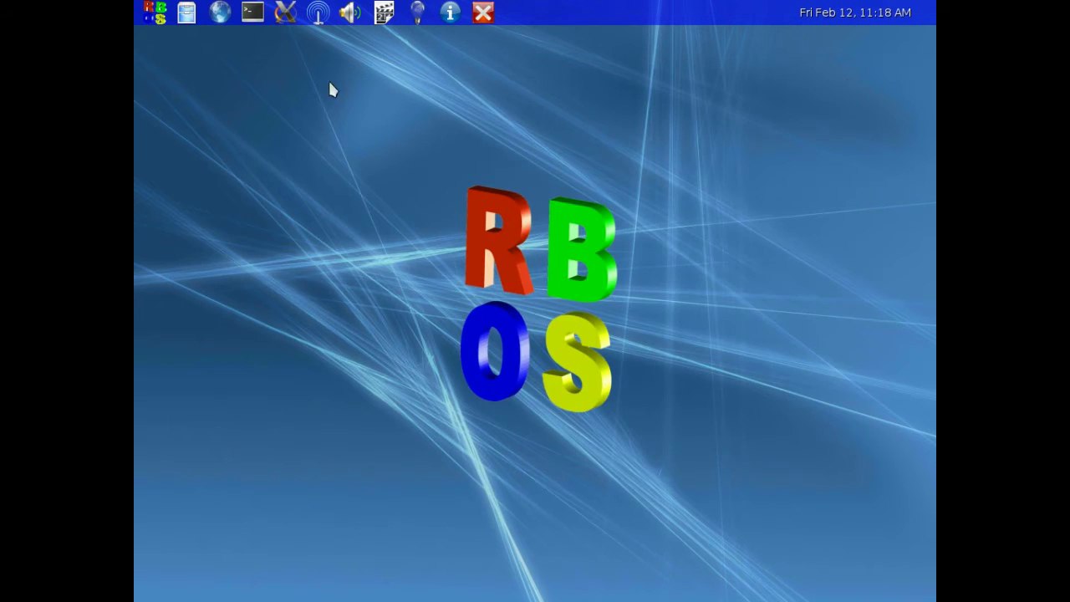
Step: Open the Dolphin file manager and check its version information in the About dialog
left_click(187, 13)
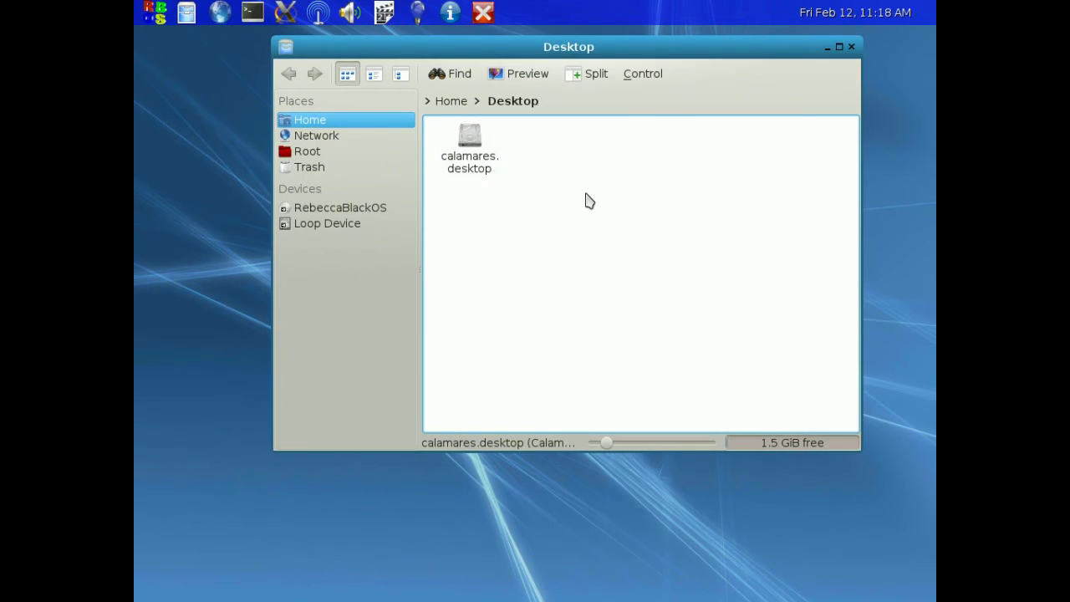
left_click(637, 77)
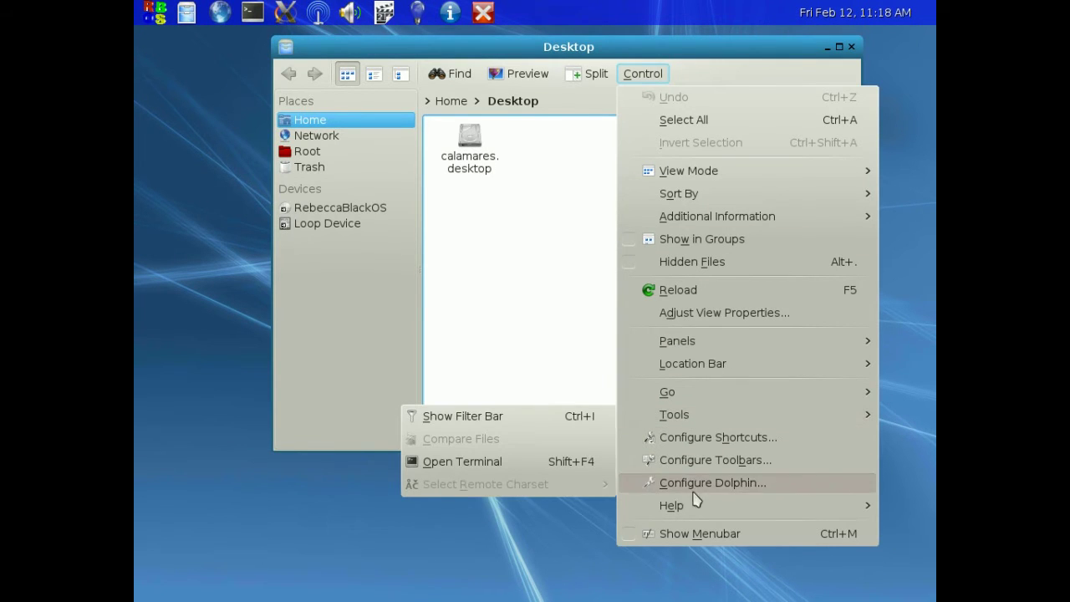
mouse_move(695, 506)
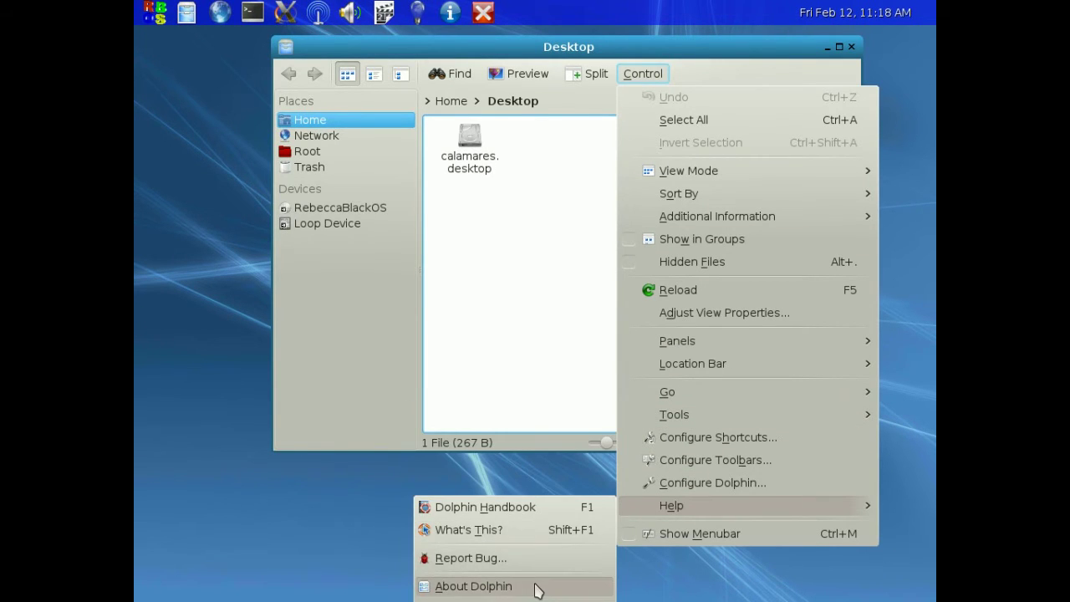
left_click(473, 586)
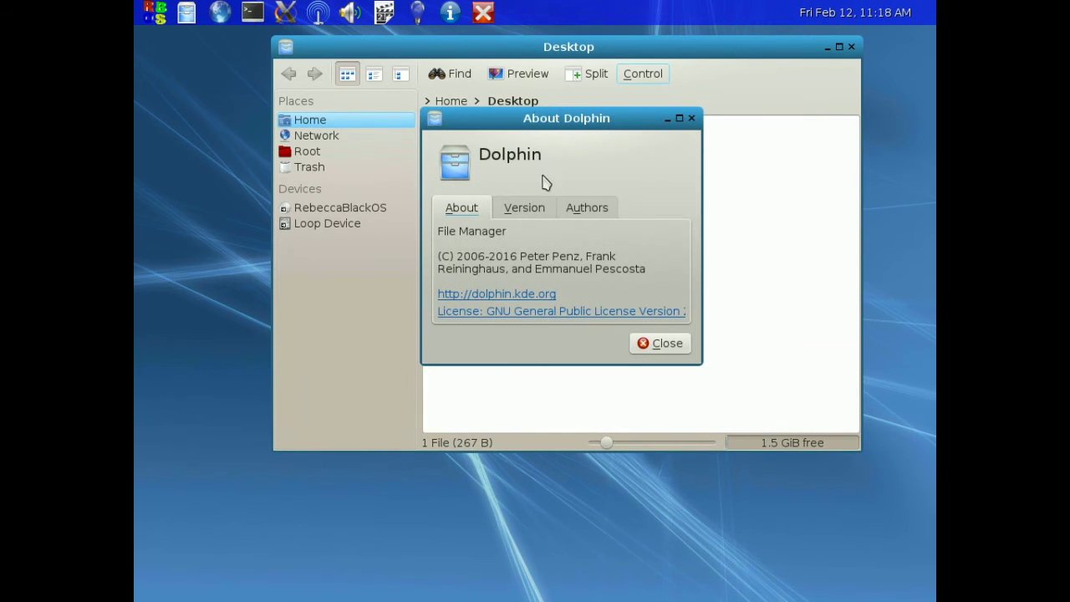
left_click(540, 207)
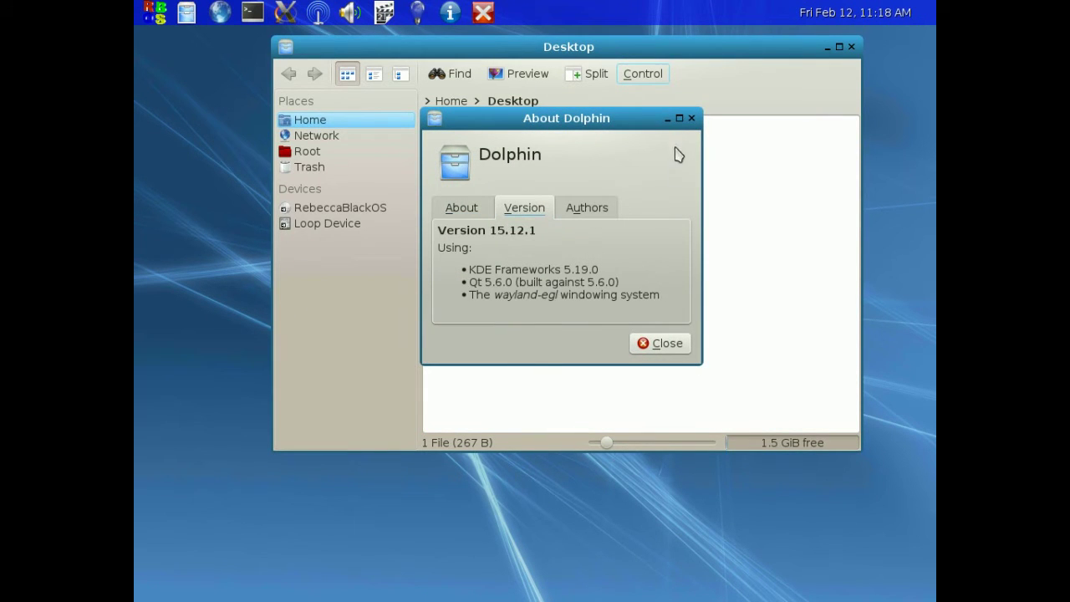
left_click(671, 348)
Step: Split the Desktop folder view into two panes and close the file manager
left_click(598, 81)
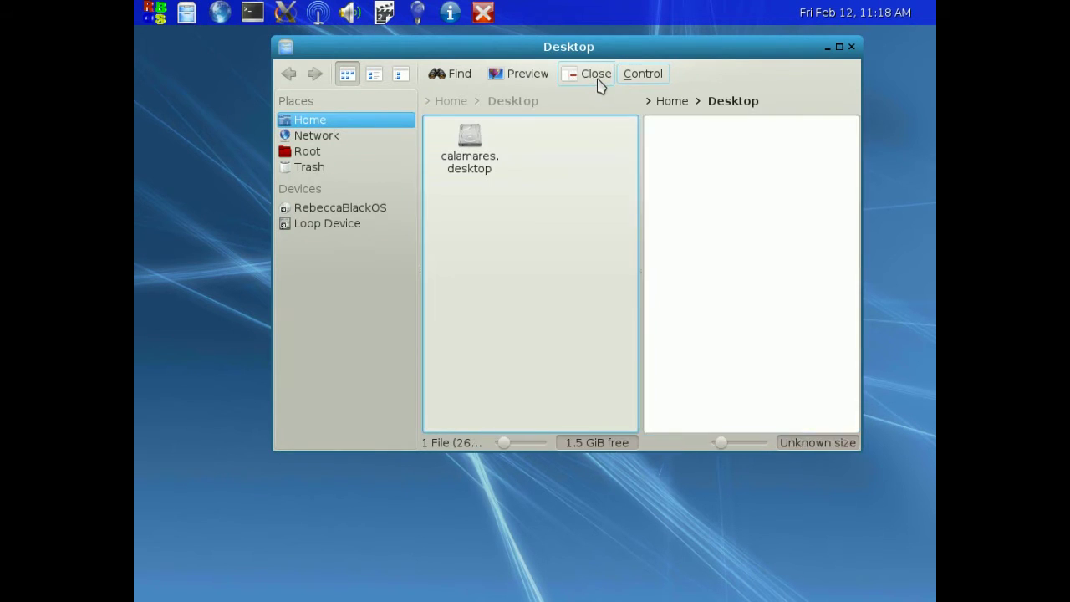
left_click(851, 47)
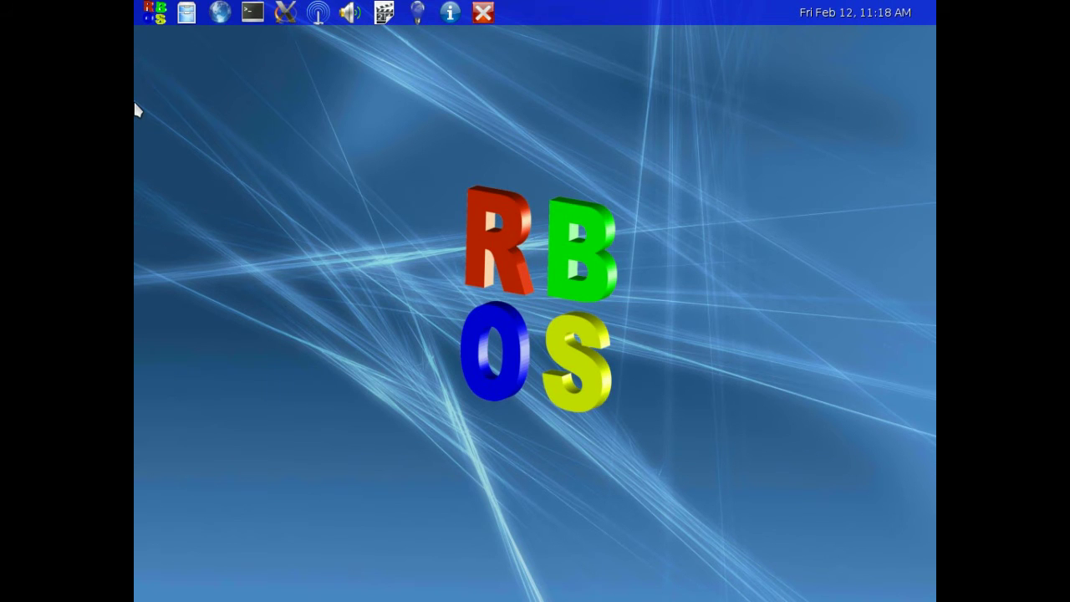
Step: Open the application launcher and look through the EFL Wayland Programs group under All Wayland Programs
left_click(154, 13)
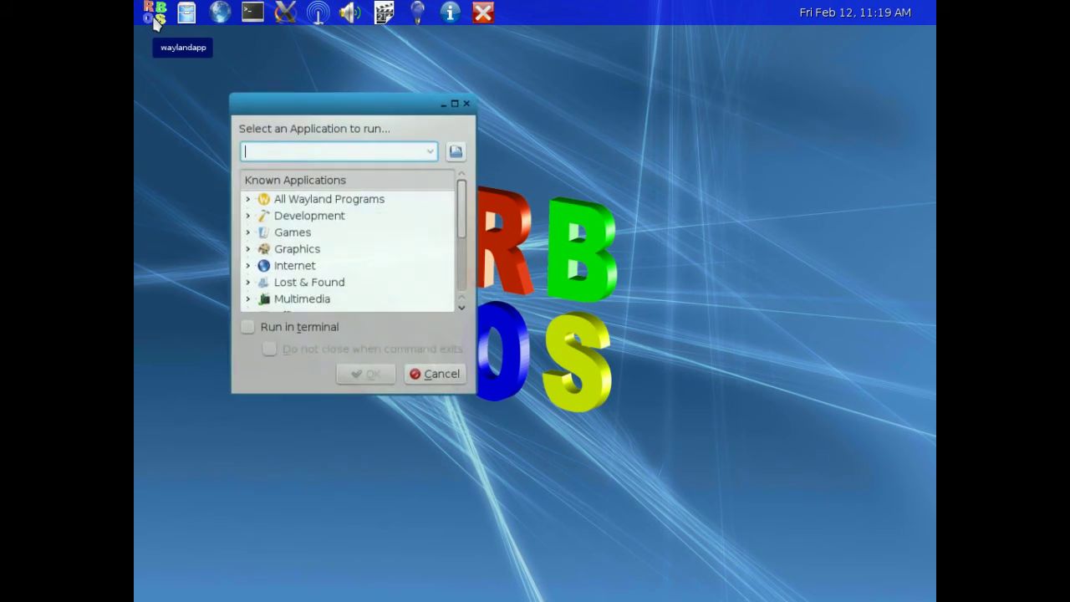
left_click(244, 197)
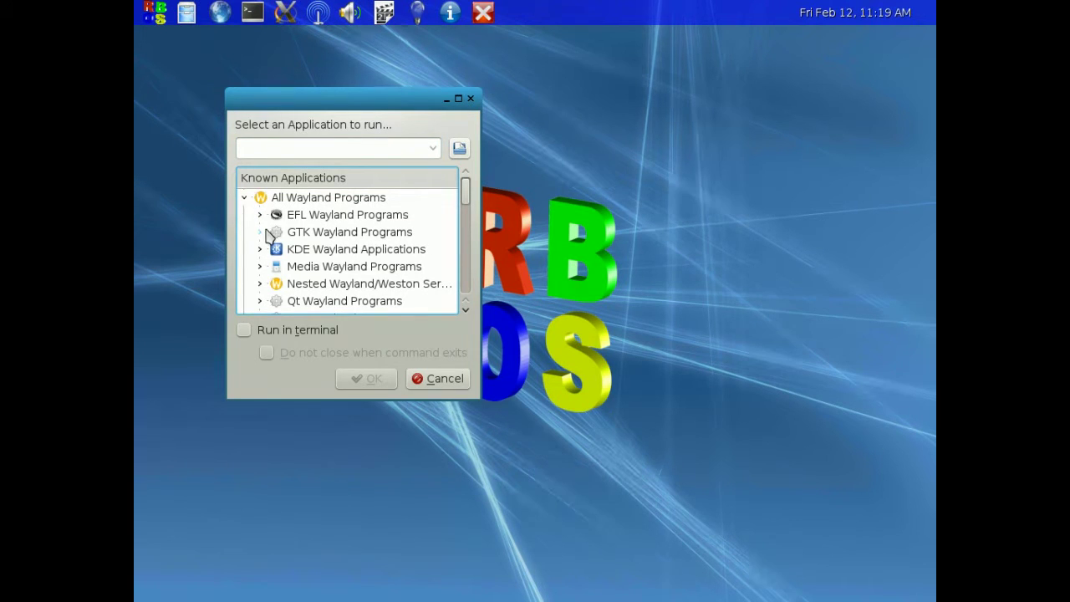
left_click(261, 215)
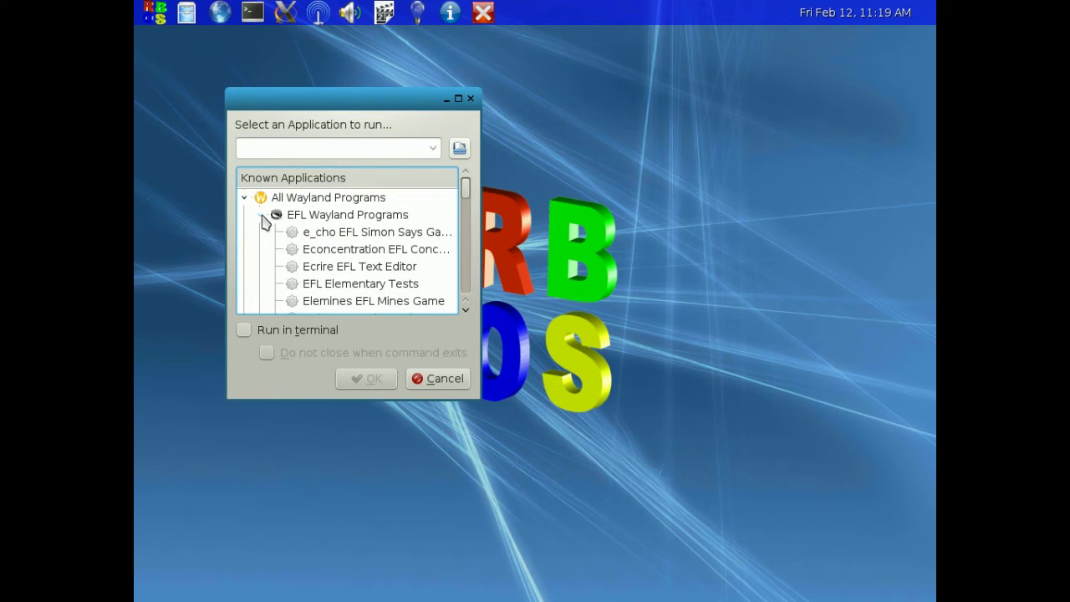
left_click(261, 216)
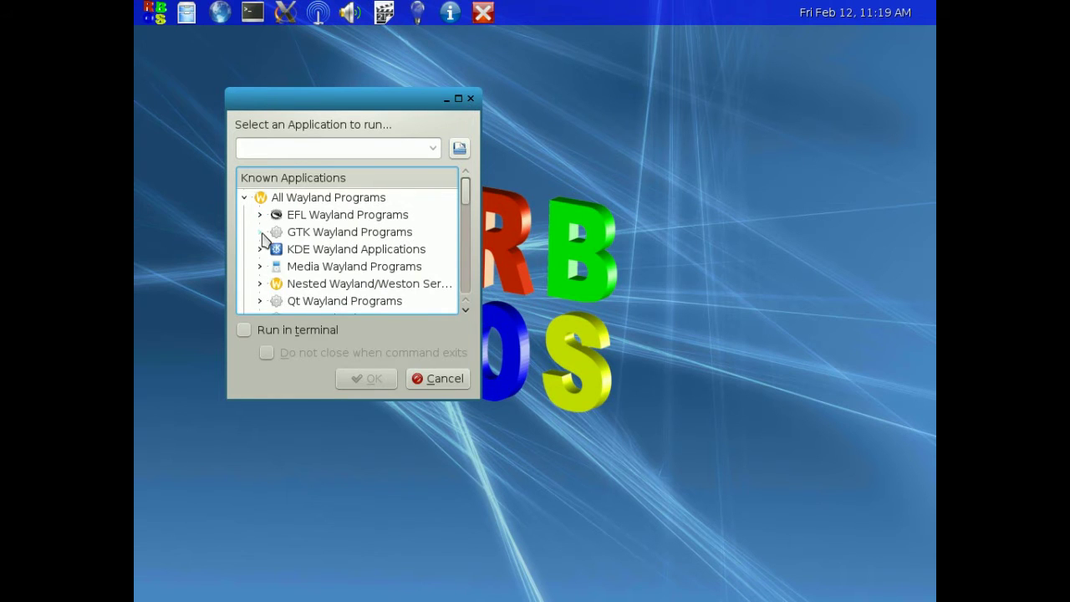
Step: Launch the GTK Text Editor from the GTK Wayland Programs group
left_click(261, 232)
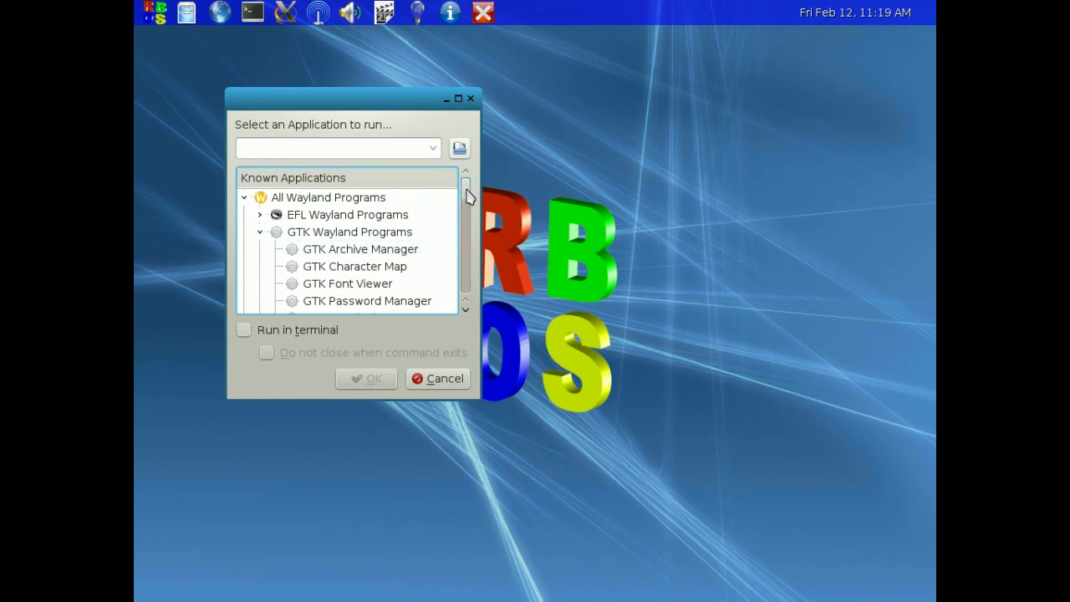
scroll(468, 195, "down", 2)
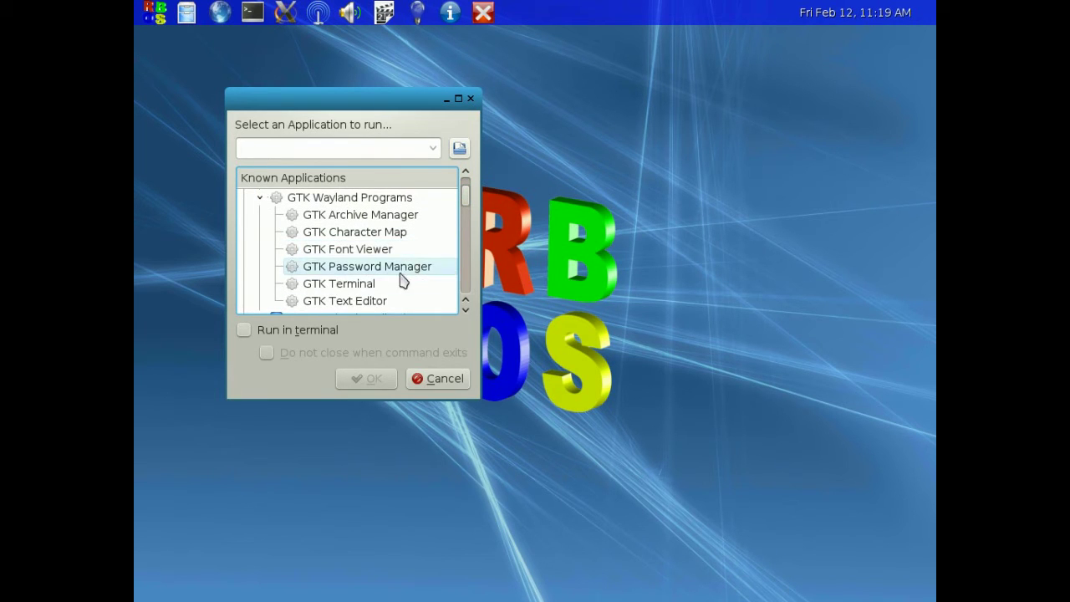
left_click(387, 302)
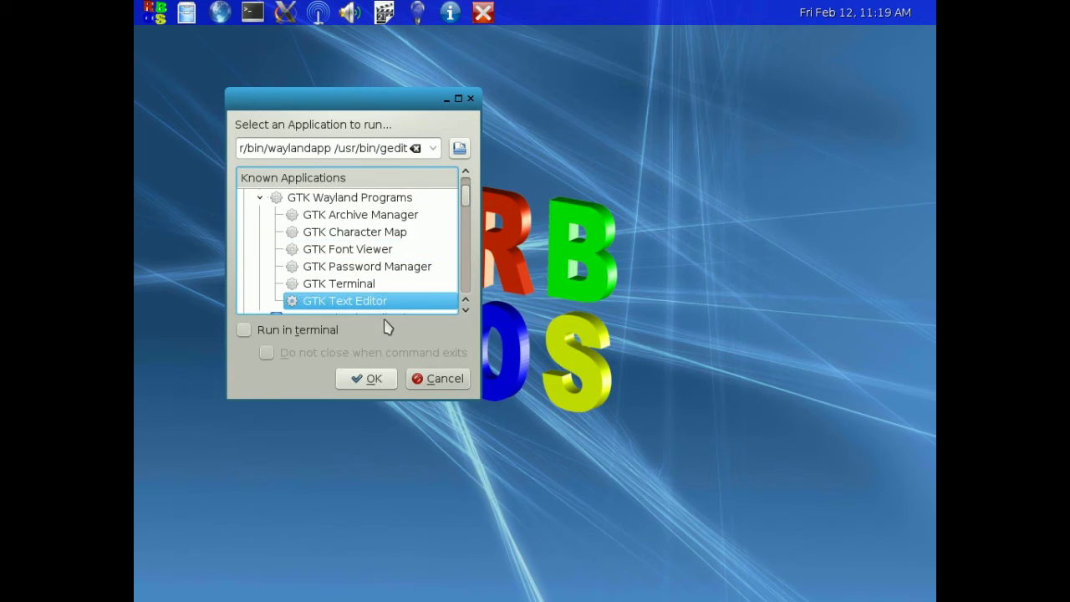
left_click(376, 379)
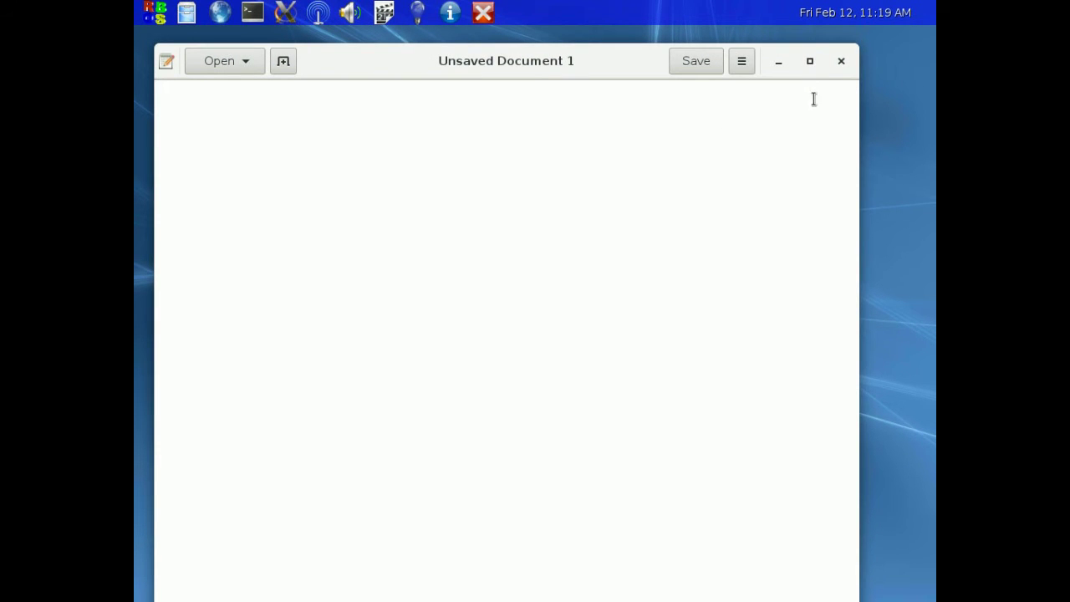
Step: Close the text editor and look through the KDE and Media groups under All Wayland Programs in the application launcher
left_click(841, 62)
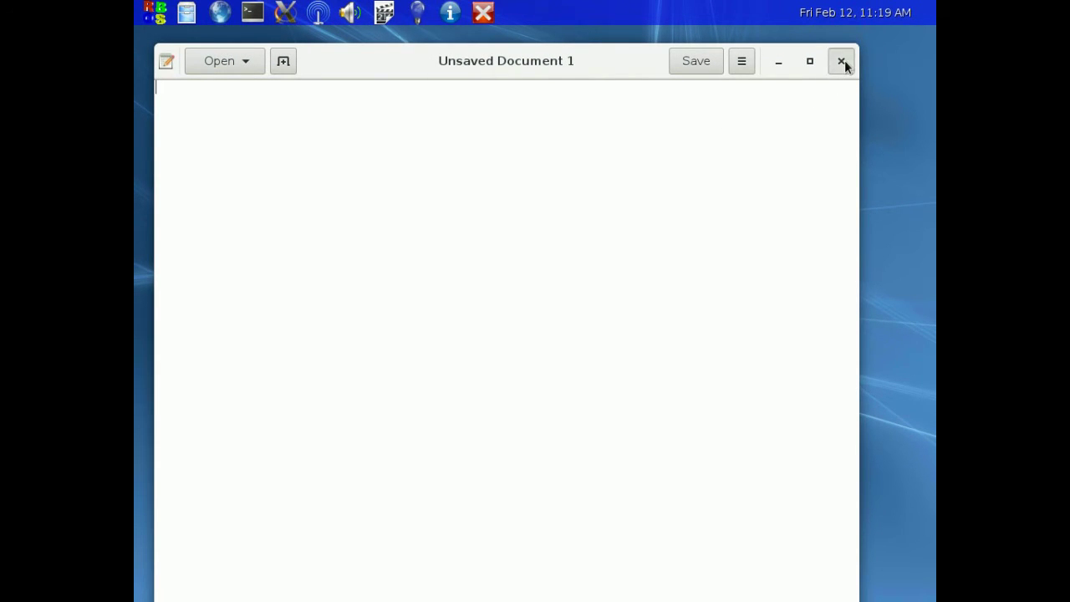
left_click(162, 23)
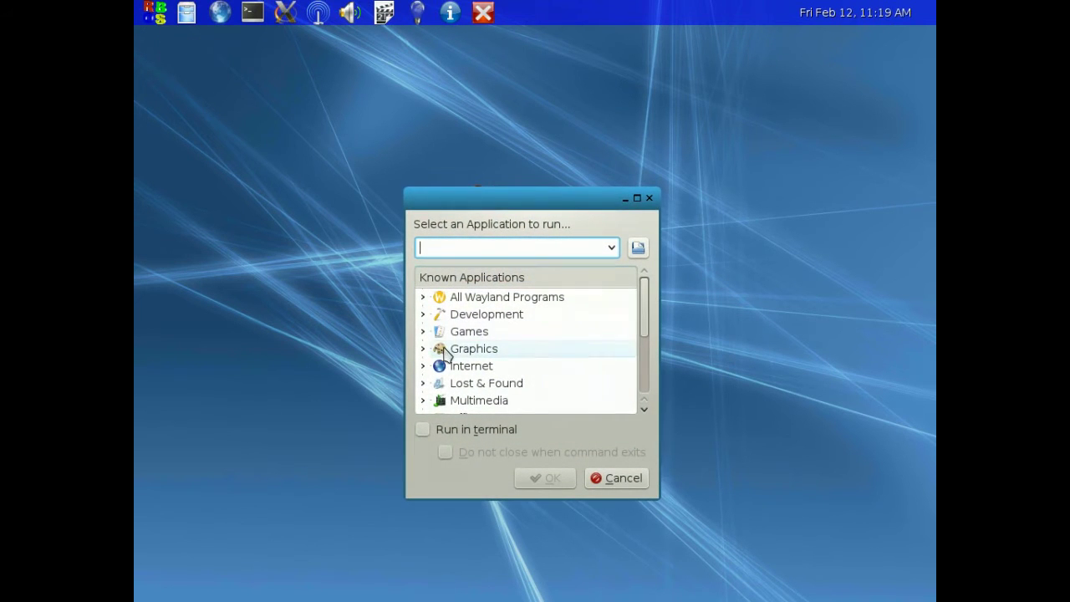
left_click(422, 297)
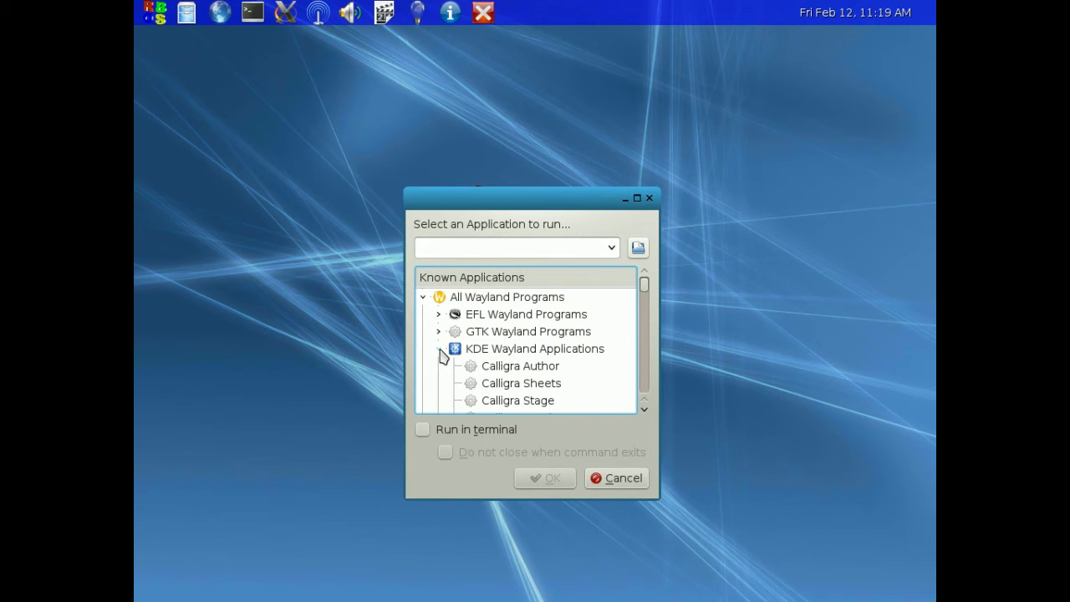
scroll(443, 355, "down", 1)
left_click(439, 297)
left_click(438, 314)
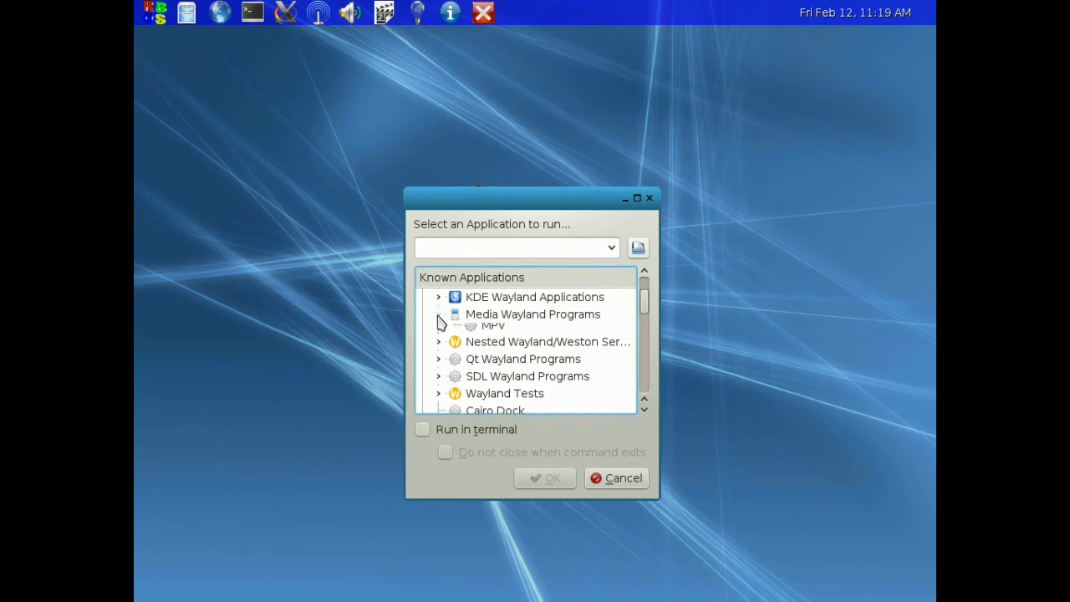
left_click(438, 314)
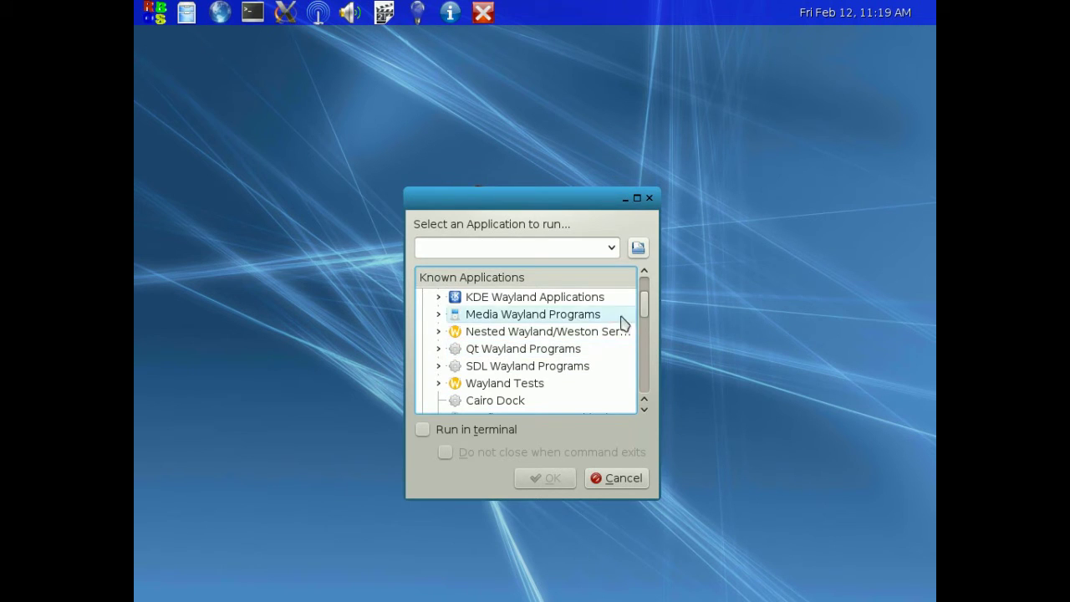
scroll(649, 311, "up", 3)
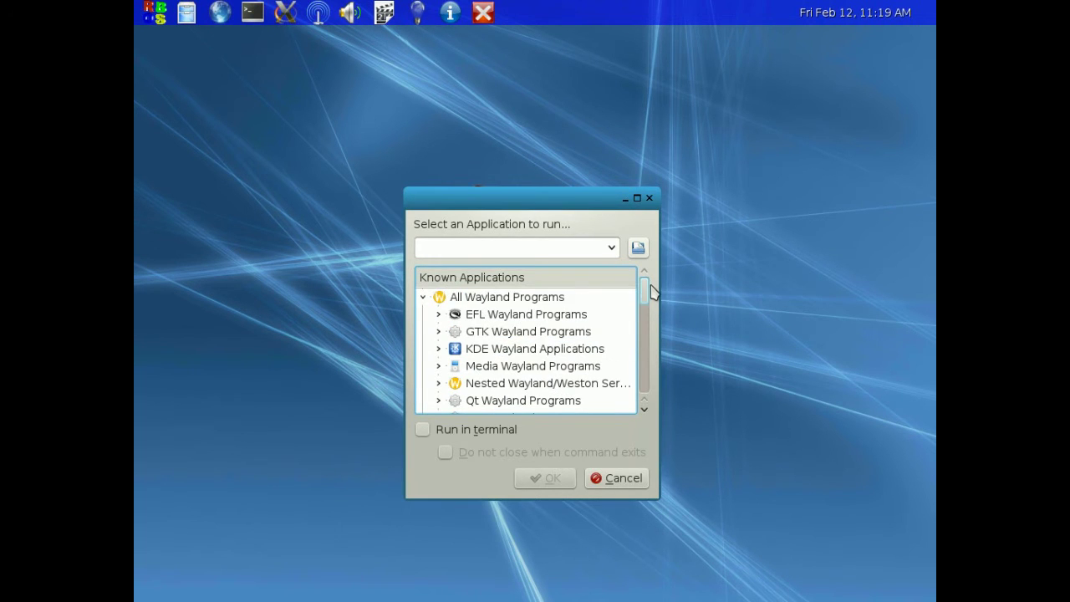
left_click(424, 298)
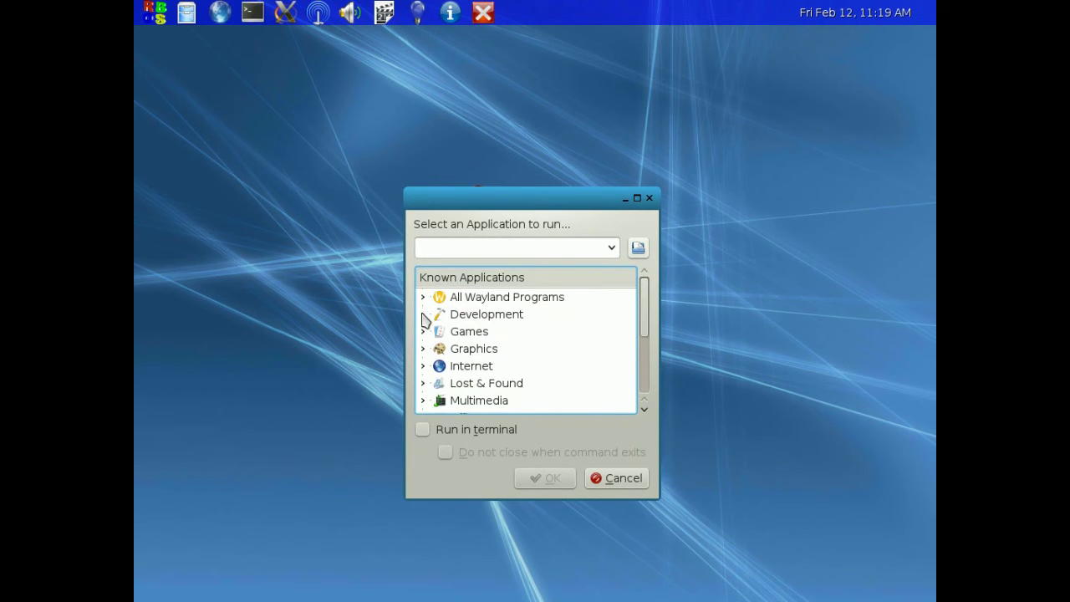
Step: Look through the Development and Games groups in the list of known applications, collapsing each one after viewing
left_click(423, 314)
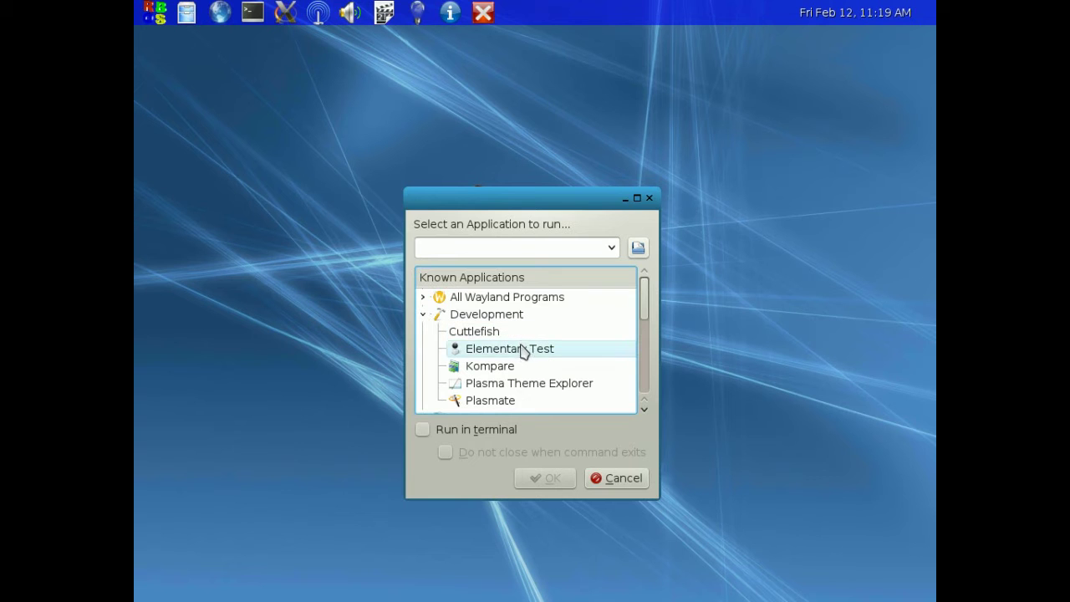
scroll(553, 341, "down", 1)
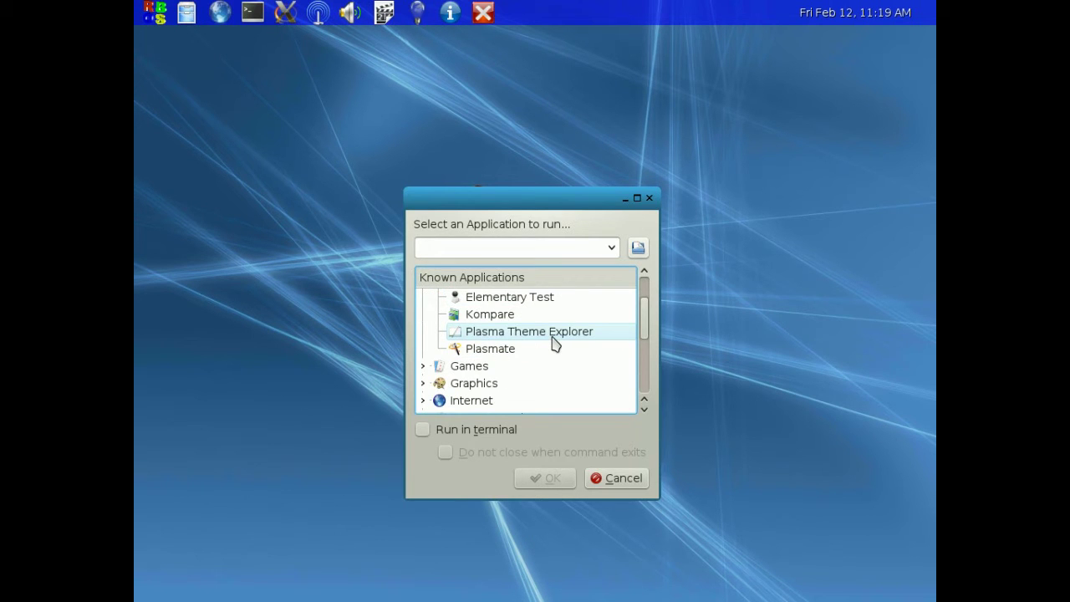
scroll(553, 342, "up", 1)
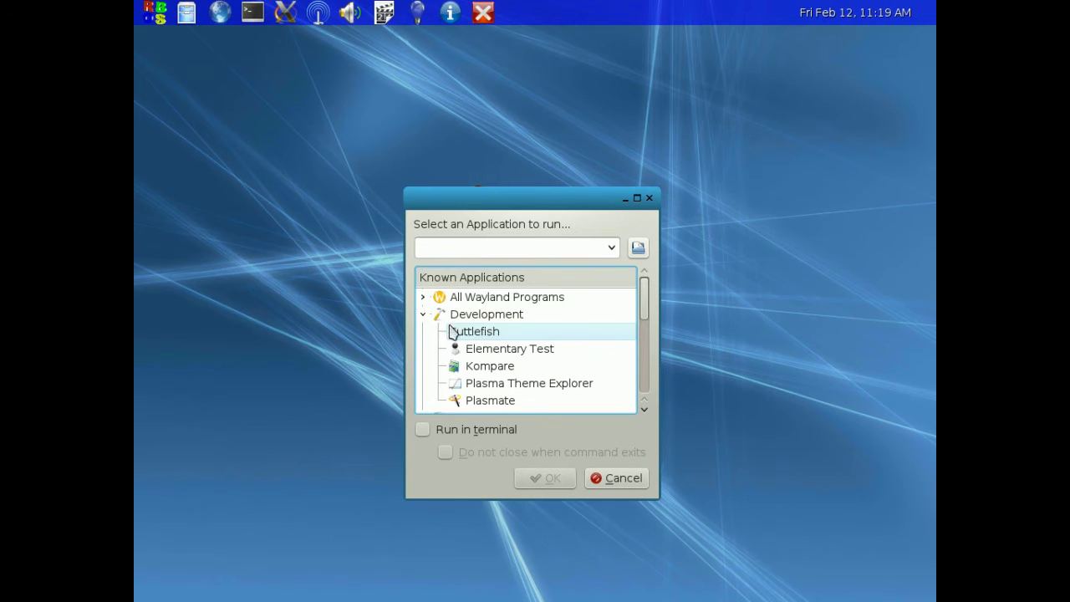
left_click(423, 315)
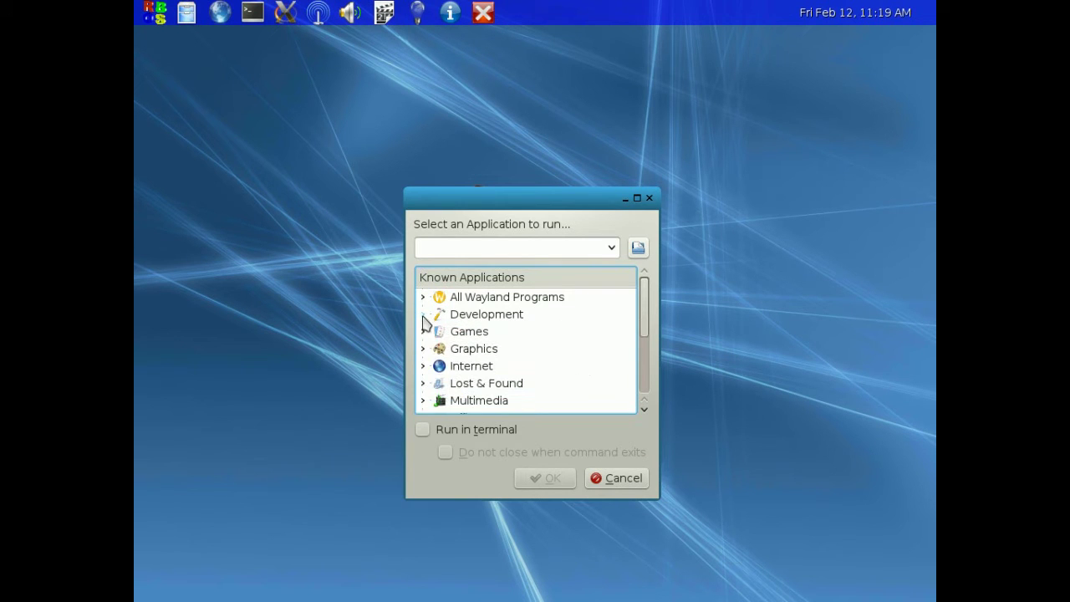
left_click(423, 332)
scroll(481, 342, "down", 1)
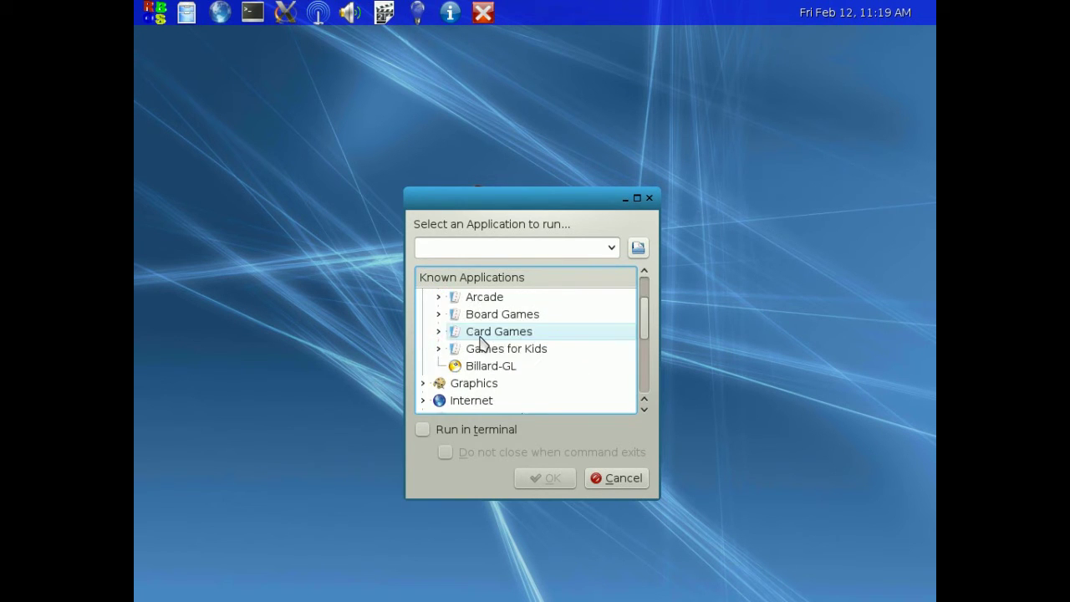
scroll(483, 342, "up", 1)
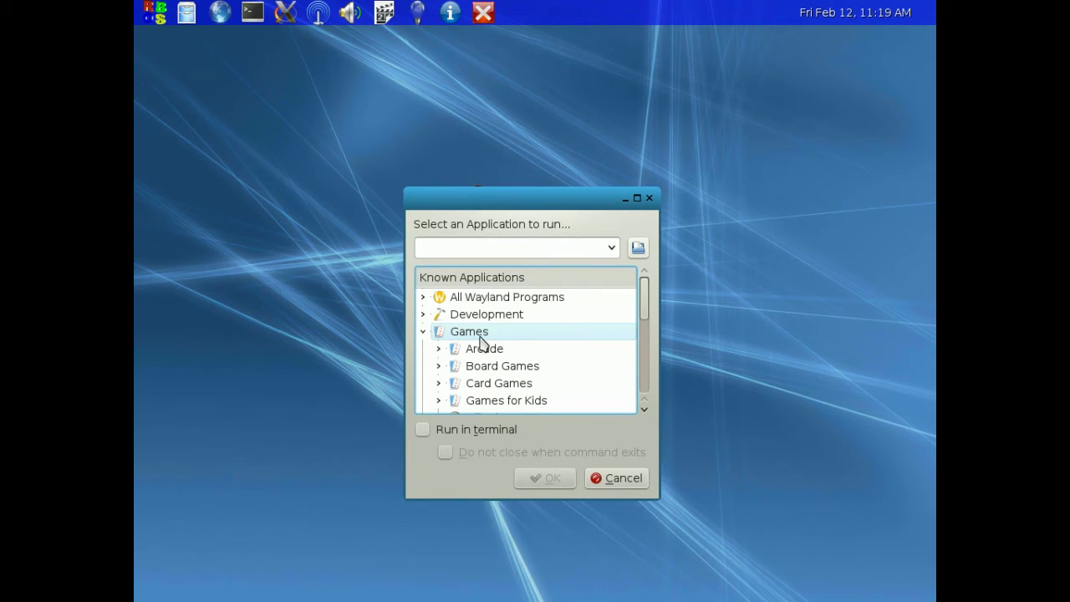
left_click(424, 333)
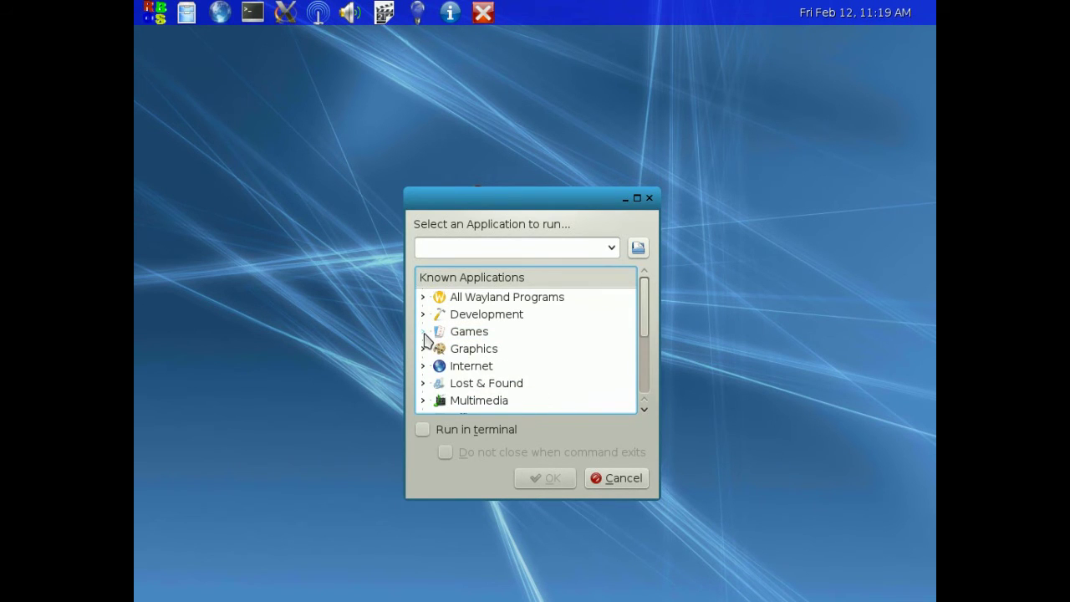
Step: Launch Ephoto from the Graphics group and close its window after viewing it
left_click(423, 348)
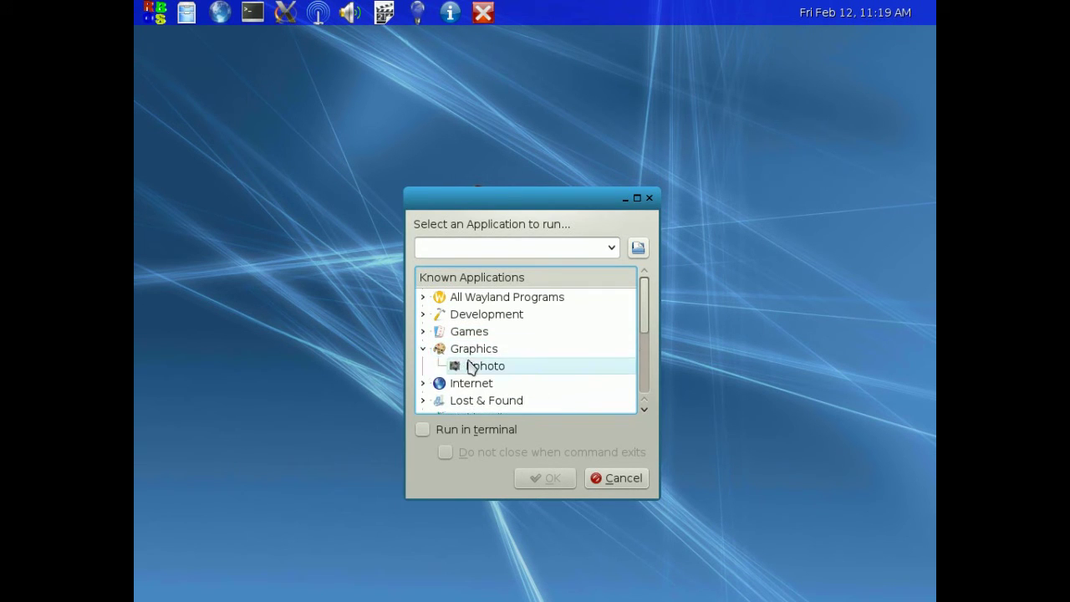
left_click(471, 368)
left_click(553, 479)
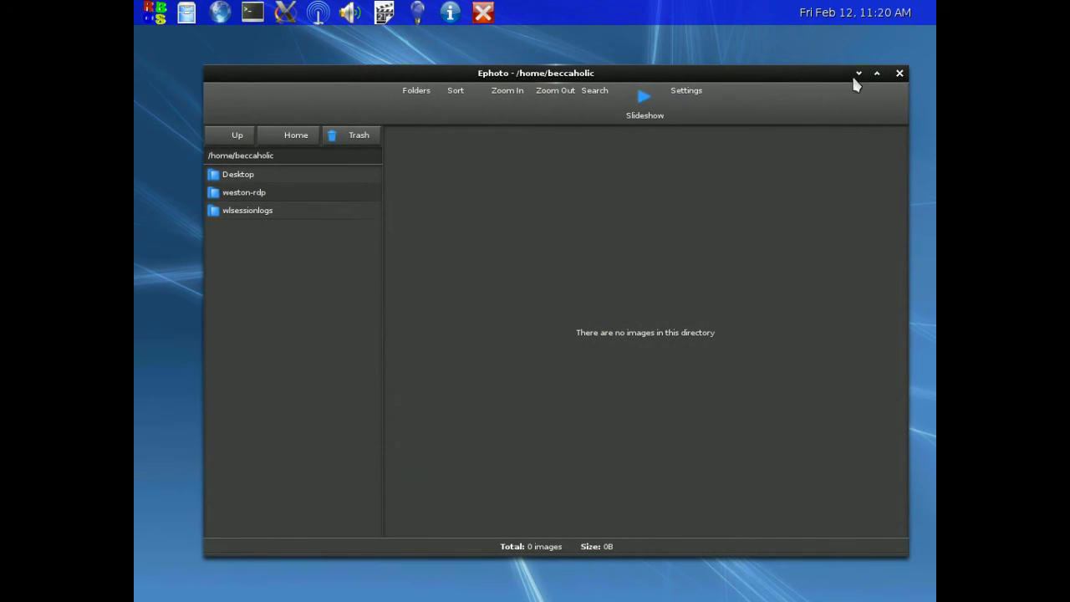
left_click(899, 74)
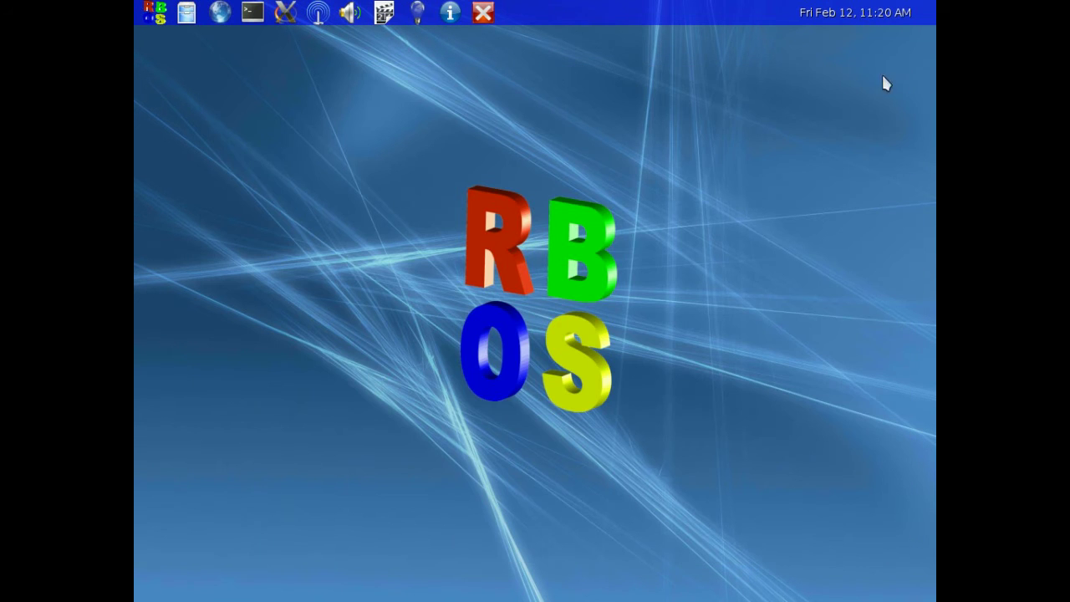
Step: Reopen the application launcher and launch Otter Browser from the Internet group
left_click(162, 20)
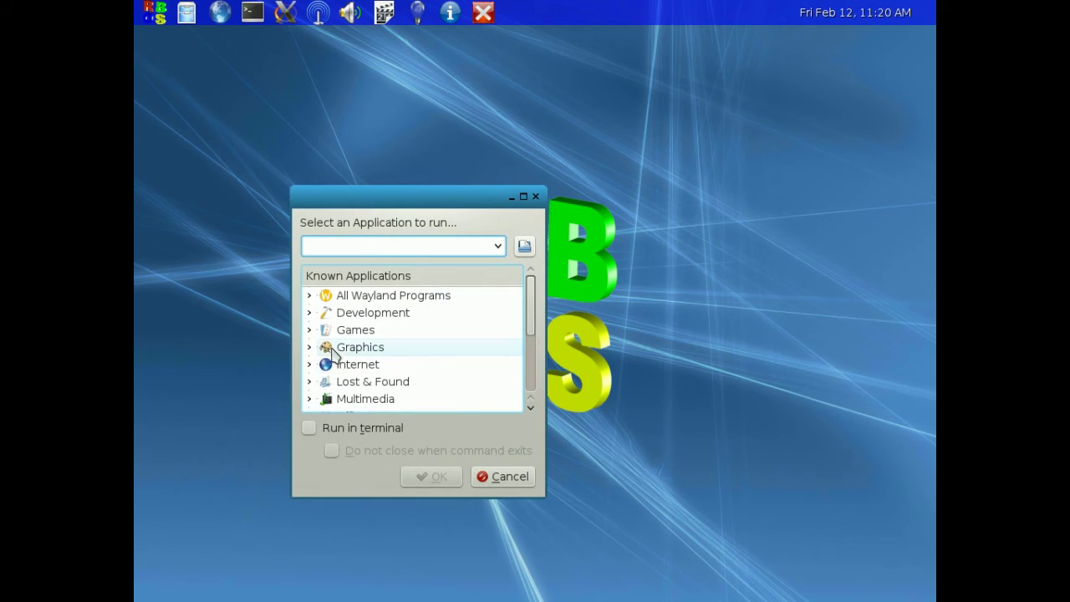
left_click(310, 367)
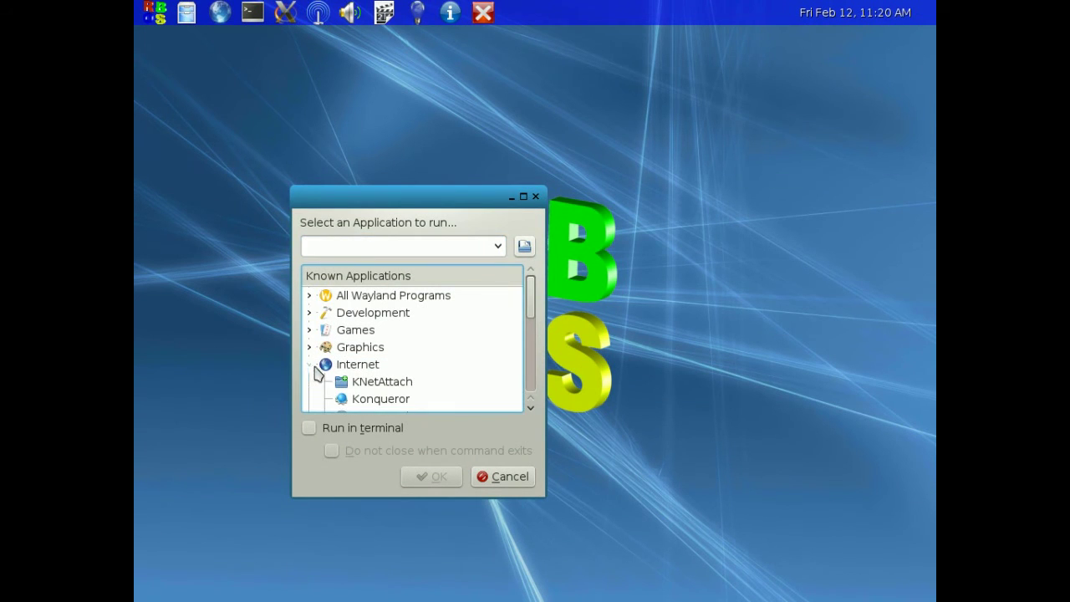
scroll(468, 365, "down", 1)
scroll(468, 364, "down", 1)
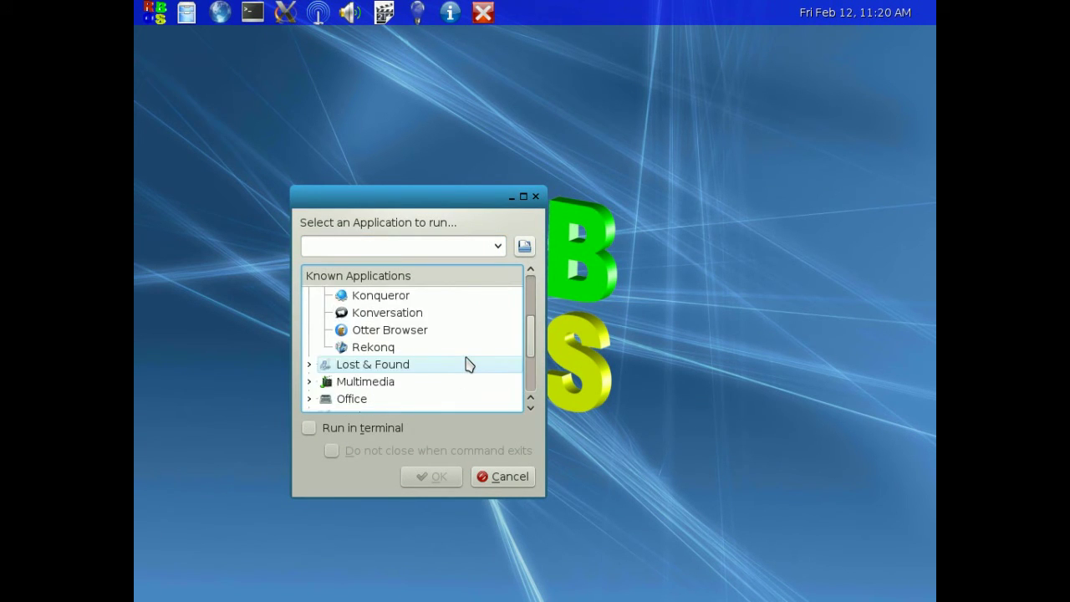
left_click(426, 331)
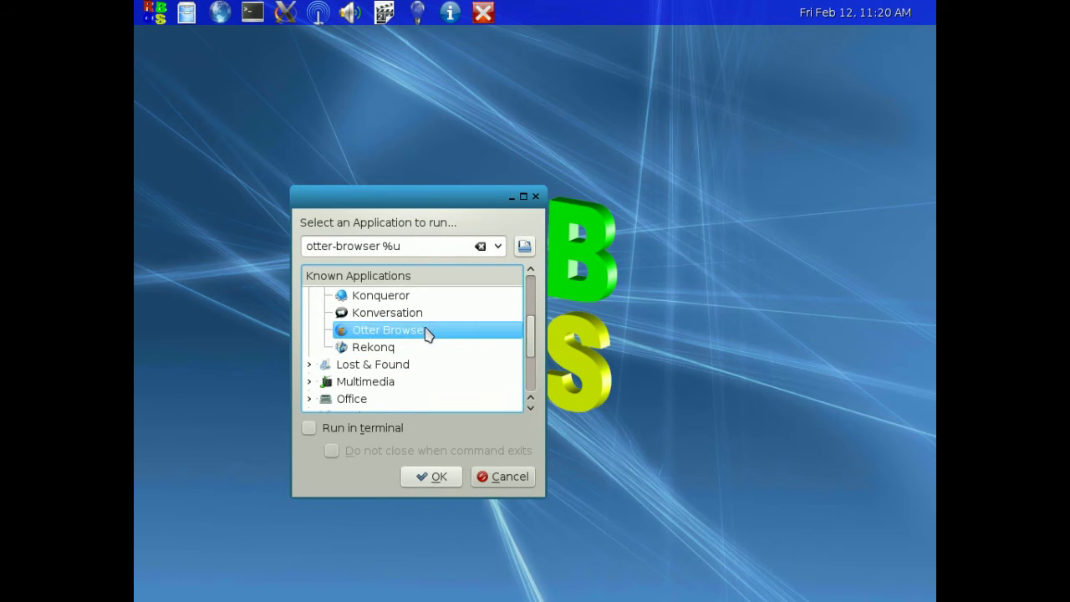
left_click(429, 478)
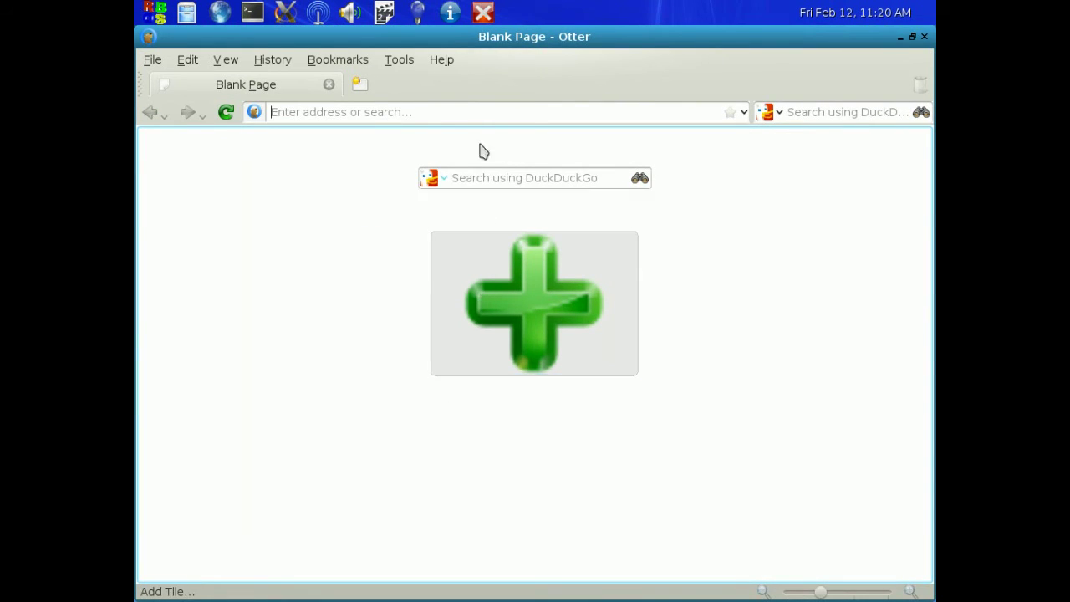
Step: Check the Otter browser's version information in its About dialog and close the dialog
left_click(441, 60)
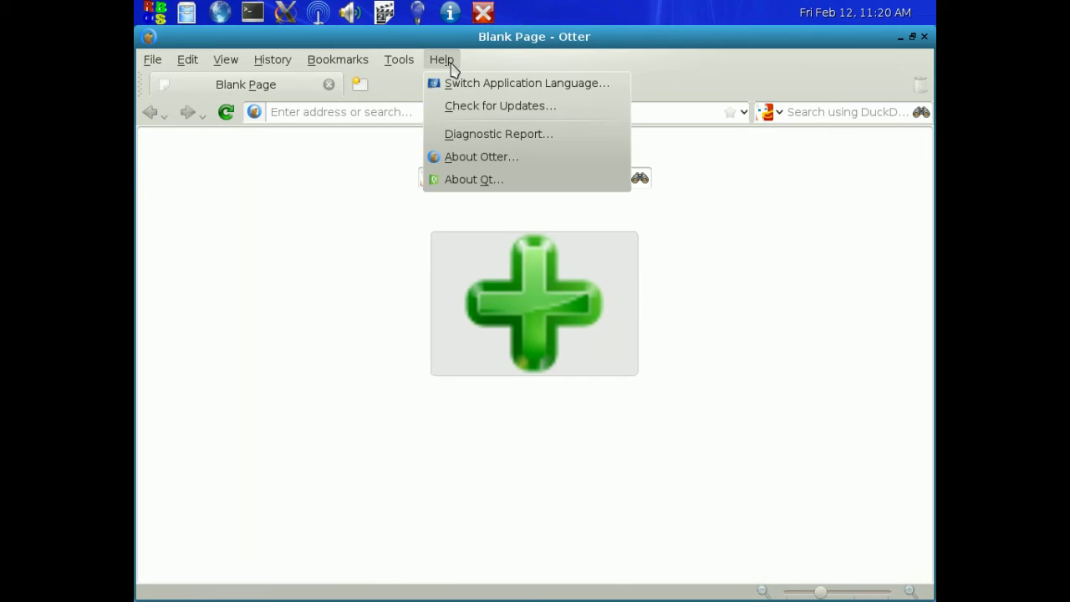
left_click(460, 165)
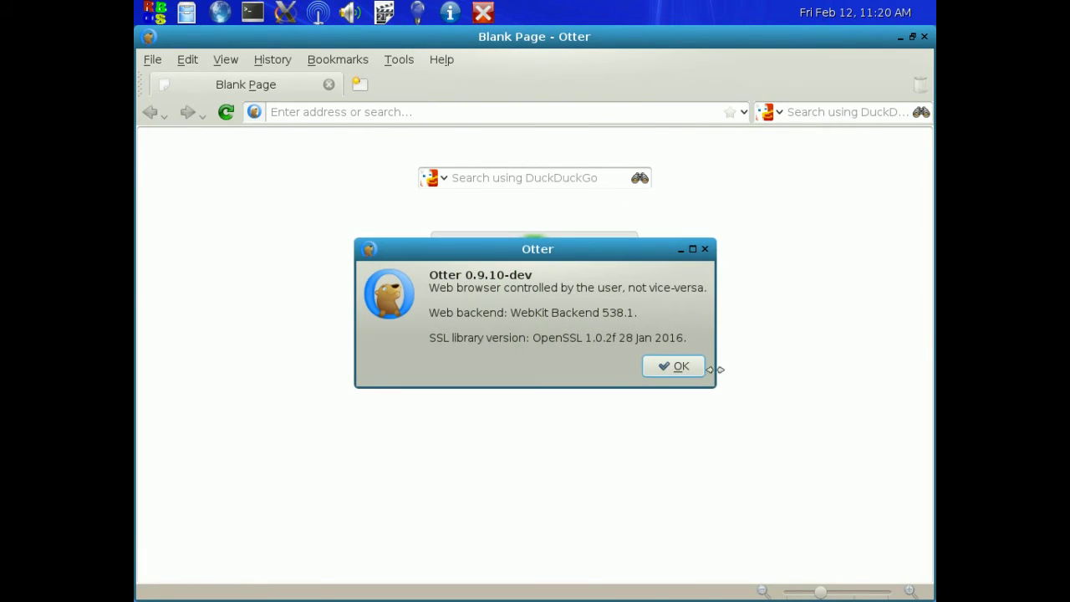
left_click(681, 368)
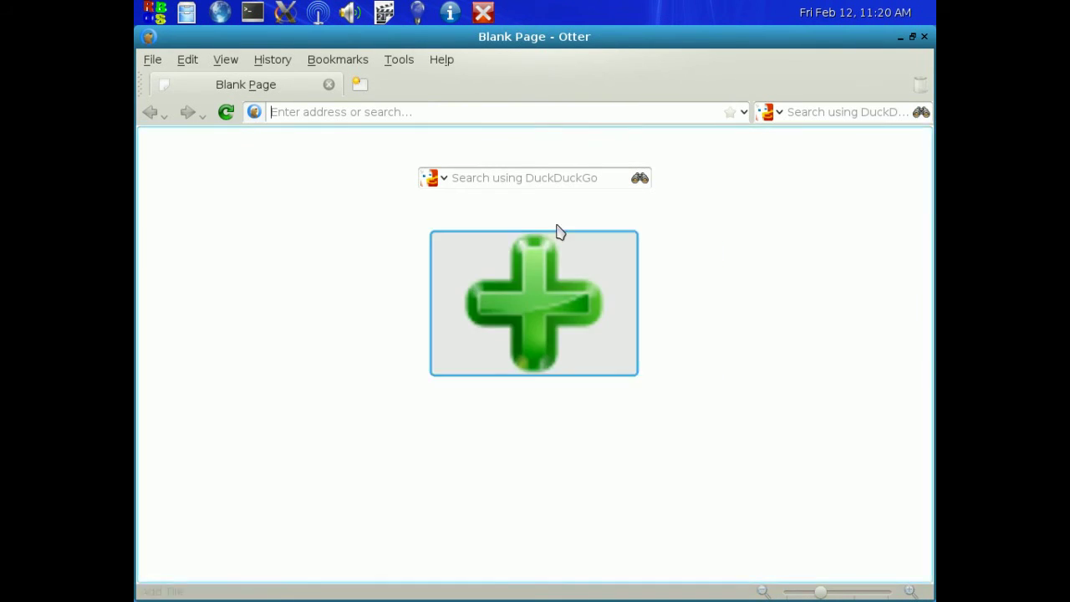
Step: Review the commands Otter offers for tools, bookmarks, history, viewing and editing, and open its Preferences dialog
left_click(401, 62)
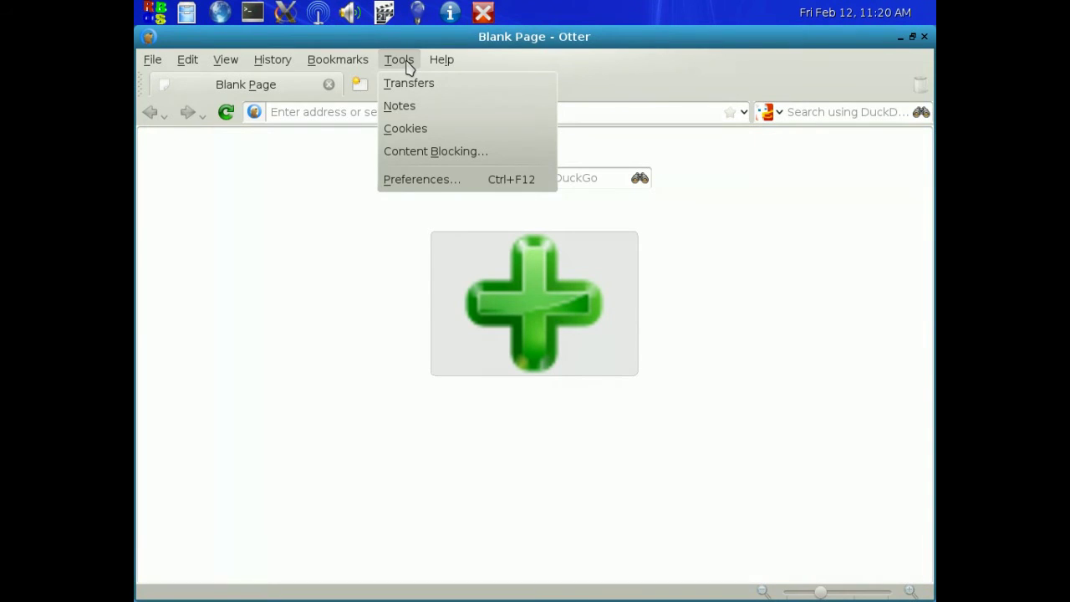
mouse_move(366, 69)
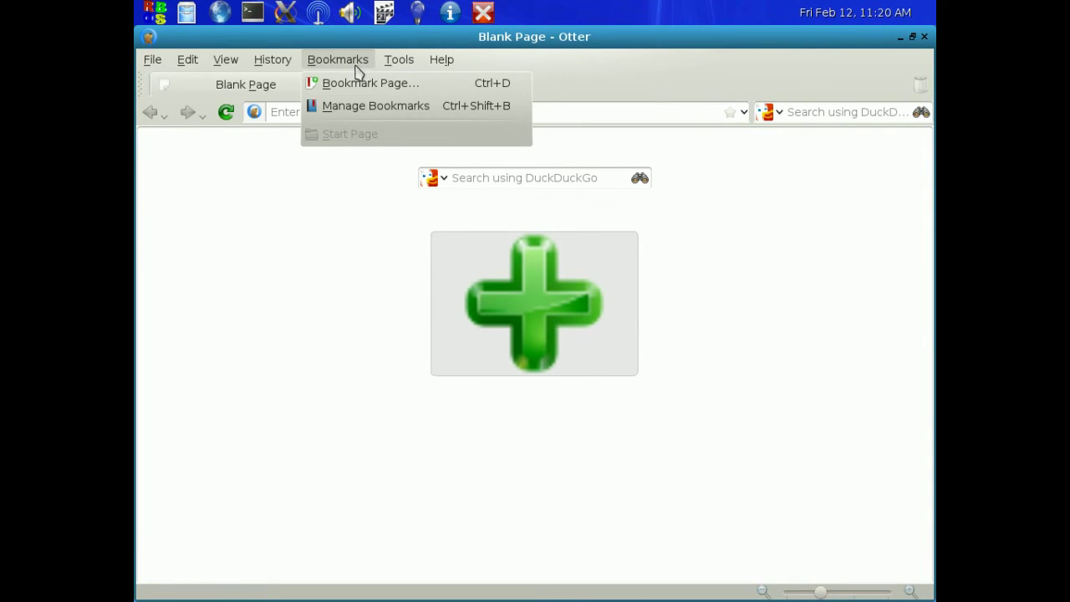
mouse_move(270, 60)
mouse_move(232, 65)
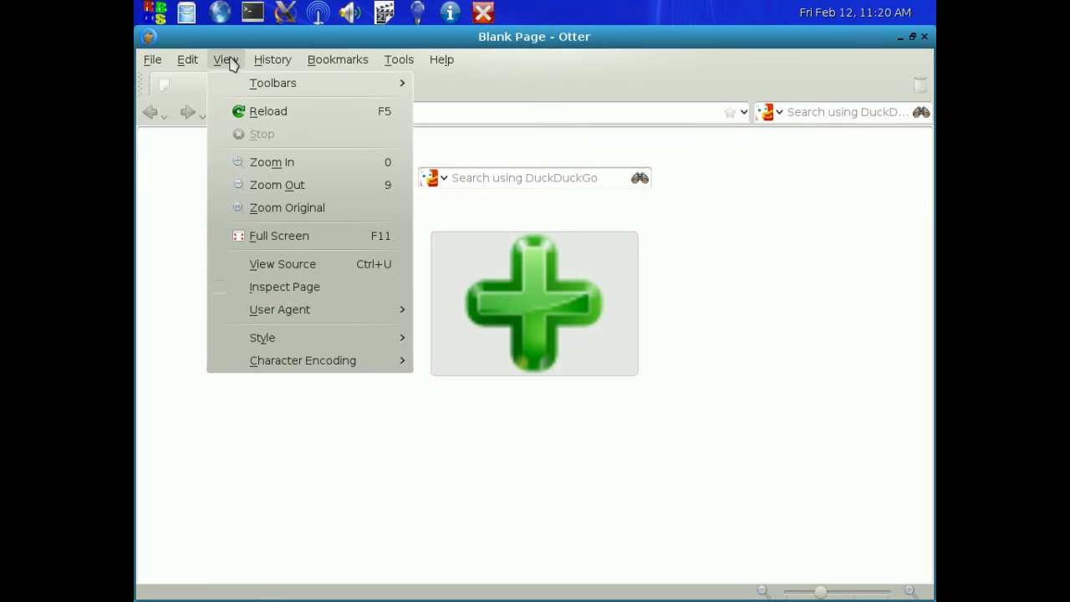
mouse_move(199, 65)
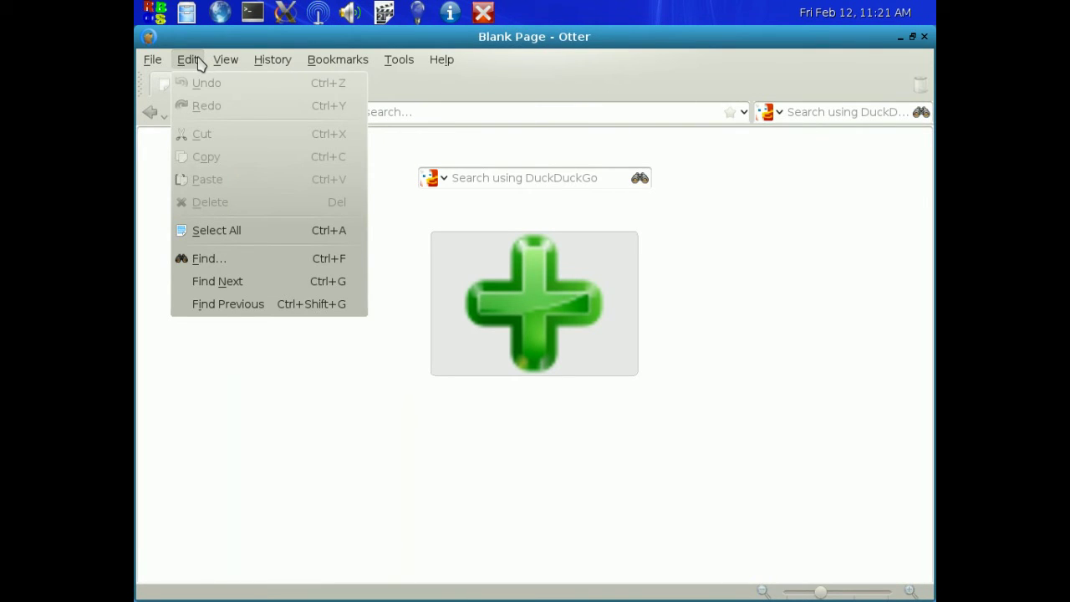
mouse_move(162, 70)
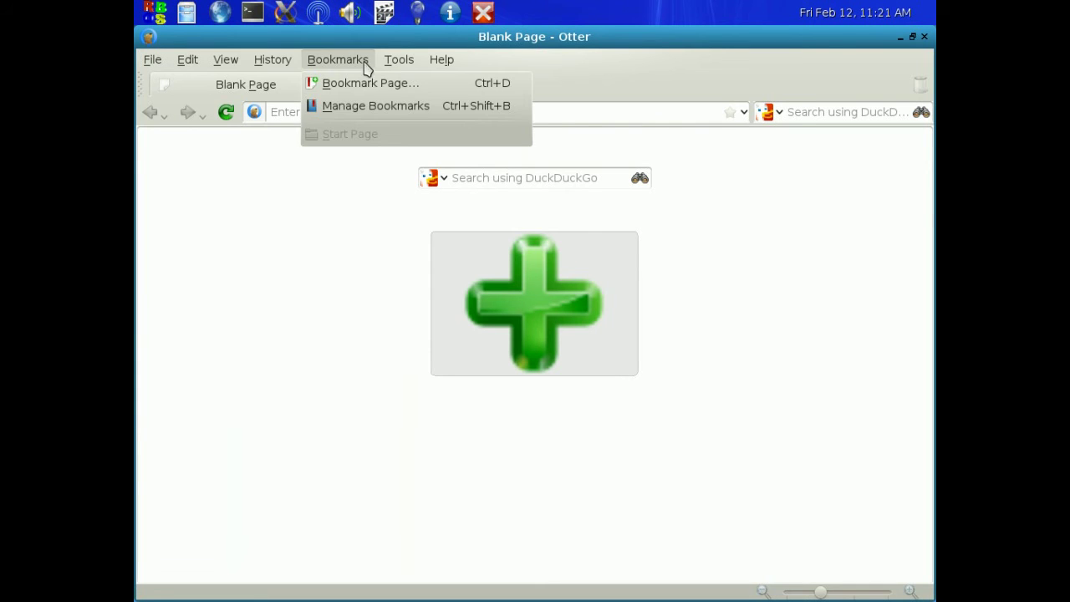
mouse_move(399, 64)
left_click(411, 178)
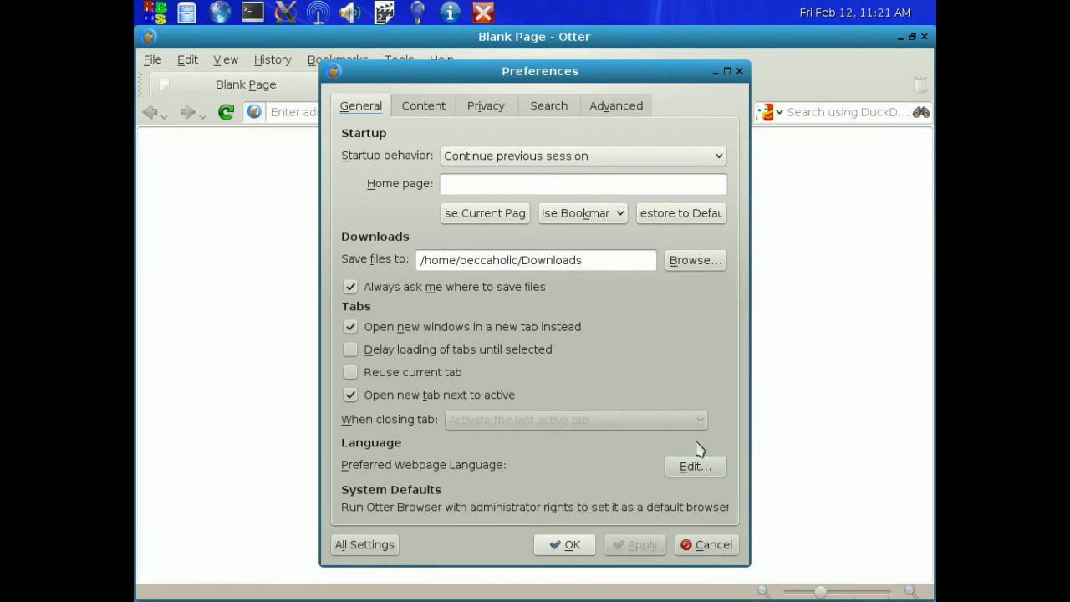
Step: Examine the Content and Privacy preferences, including the available Do Not Track options, without changing any setting
left_click(433, 112)
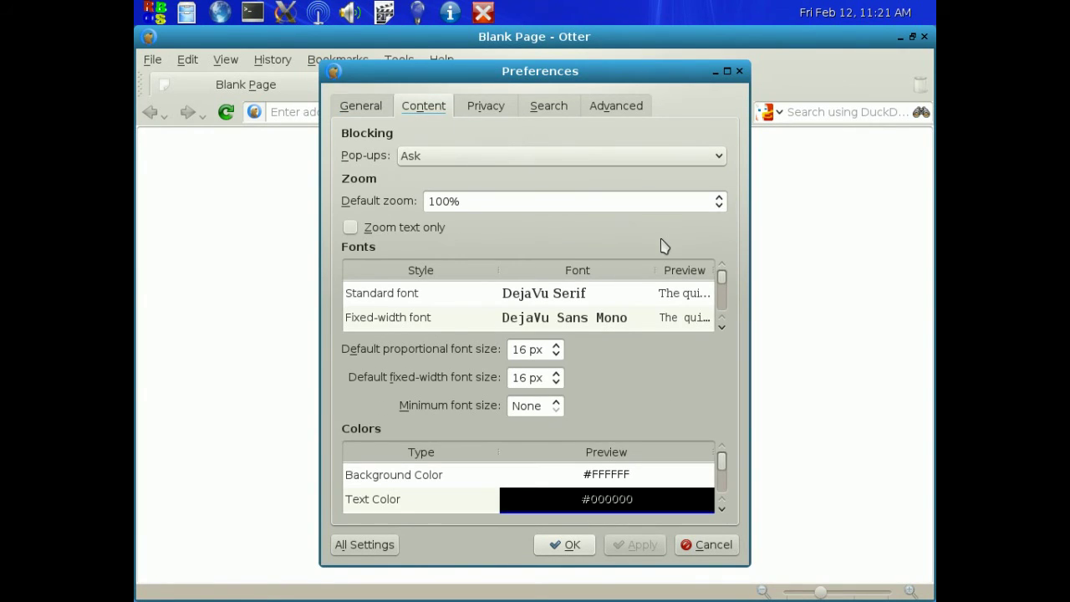
left_click(485, 111)
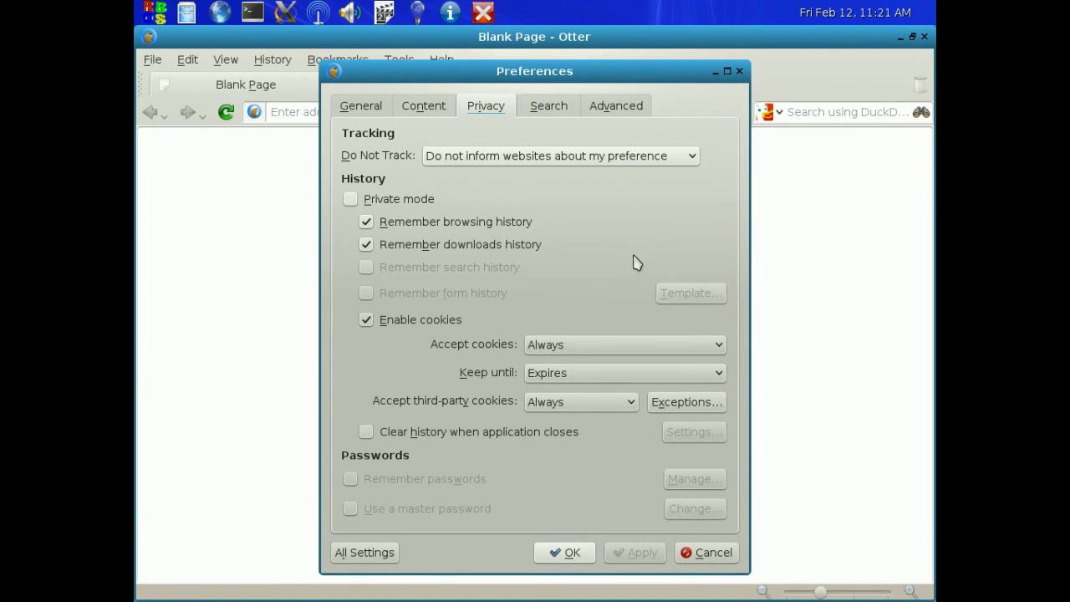
left_click(633, 168)
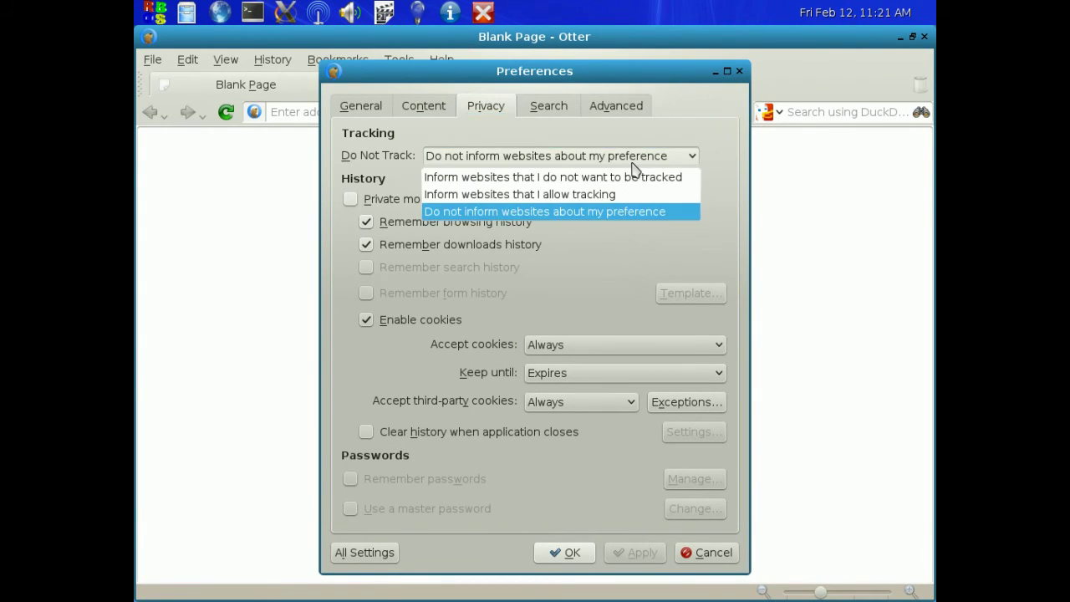
left_click(614, 289)
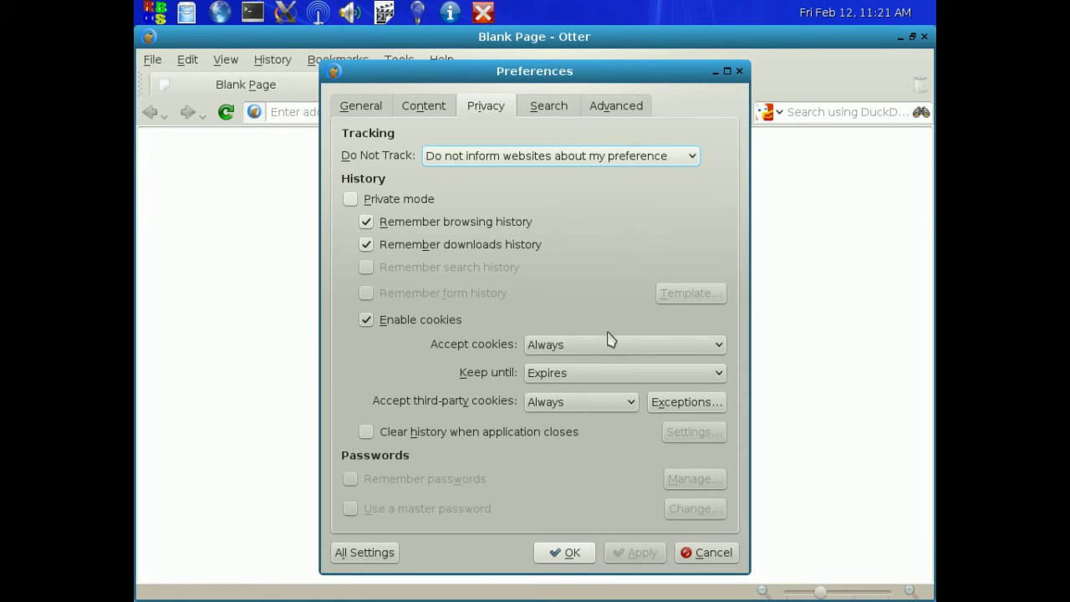
Step: Examine the cookie acceptance choices and the Search, Advanced and General preferences without changing any setting
left_click(609, 342)
left_click(611, 280)
left_click(559, 114)
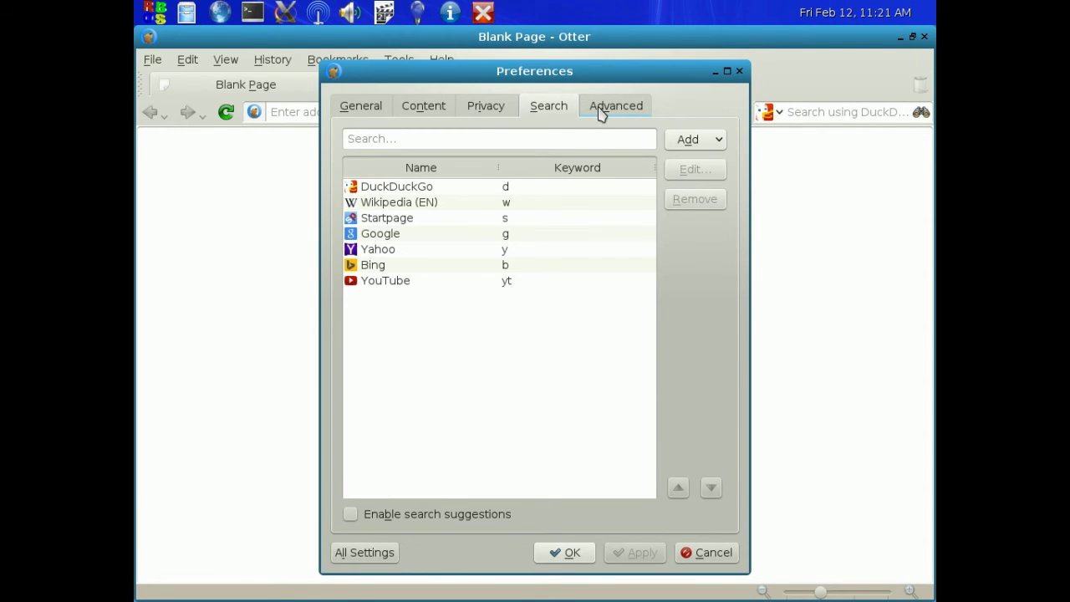
left_click(600, 114)
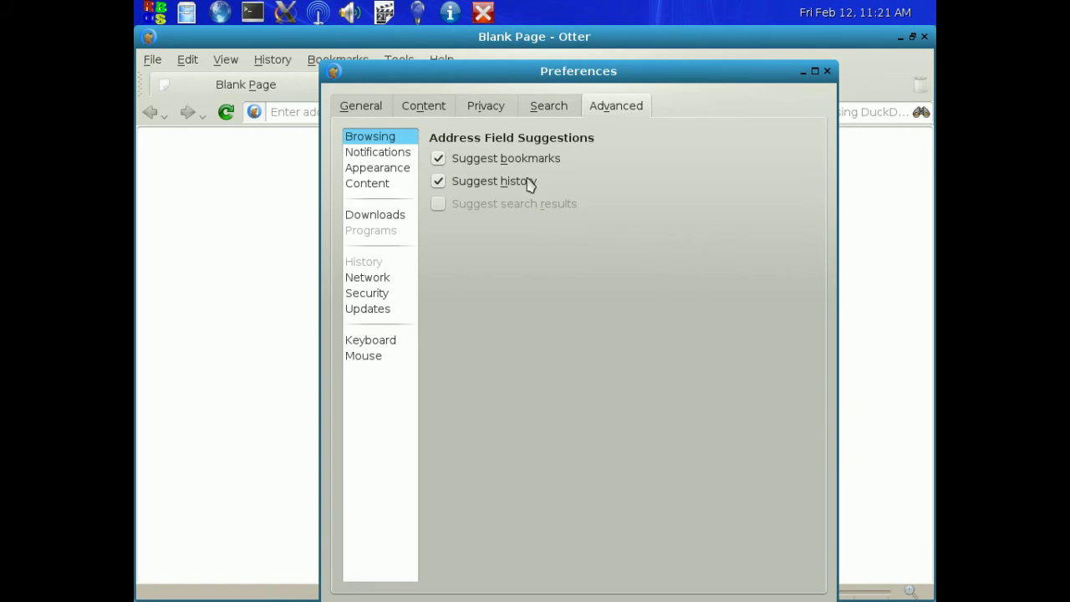
left_click(365, 107)
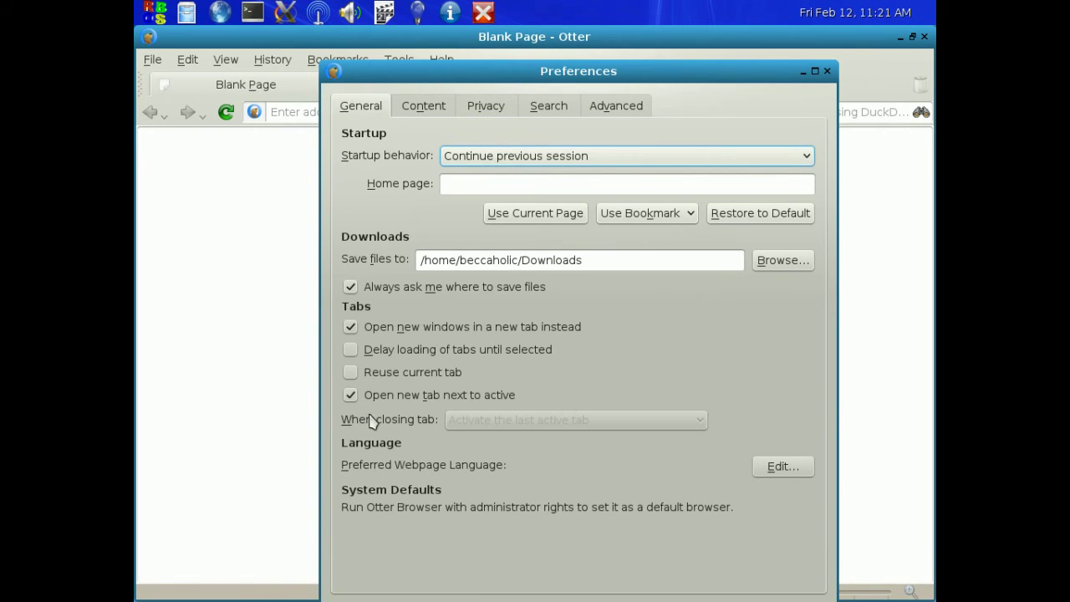
Step: Open the complete list of Otter's settings from the Preferences dialog and close the dialog
left_click_drag(501, 77, 495, 70)
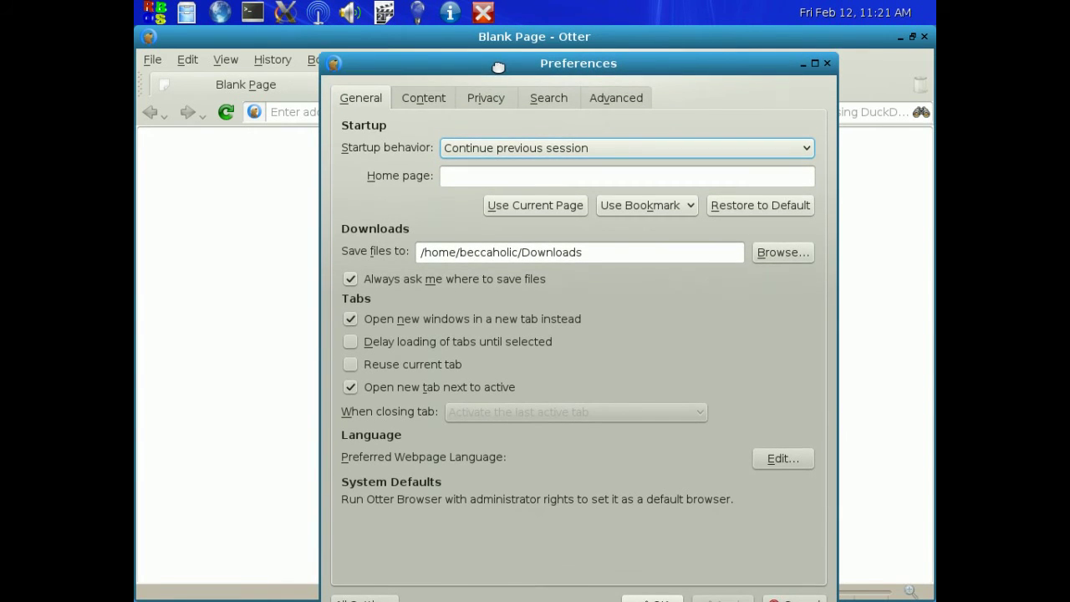
left_click(384, 599)
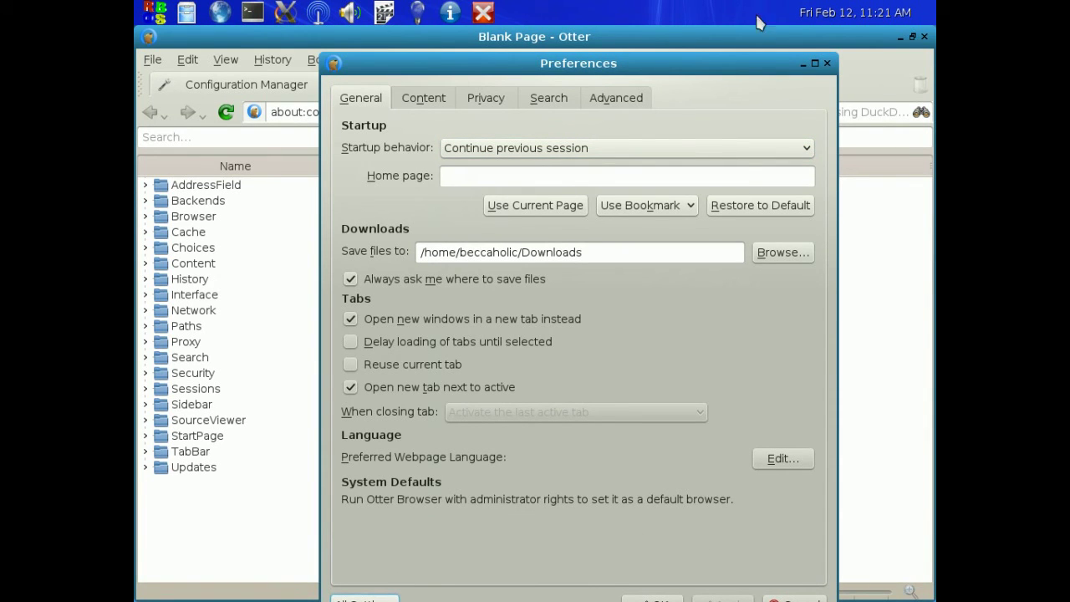
left_click_drag(760, 67, 763, 46)
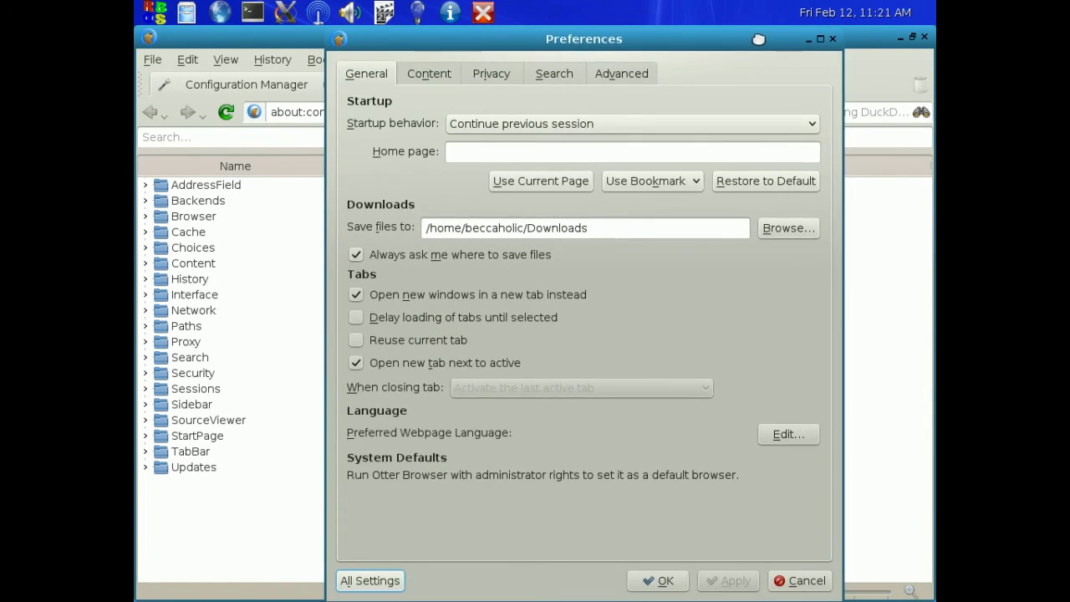
left_click(832, 39)
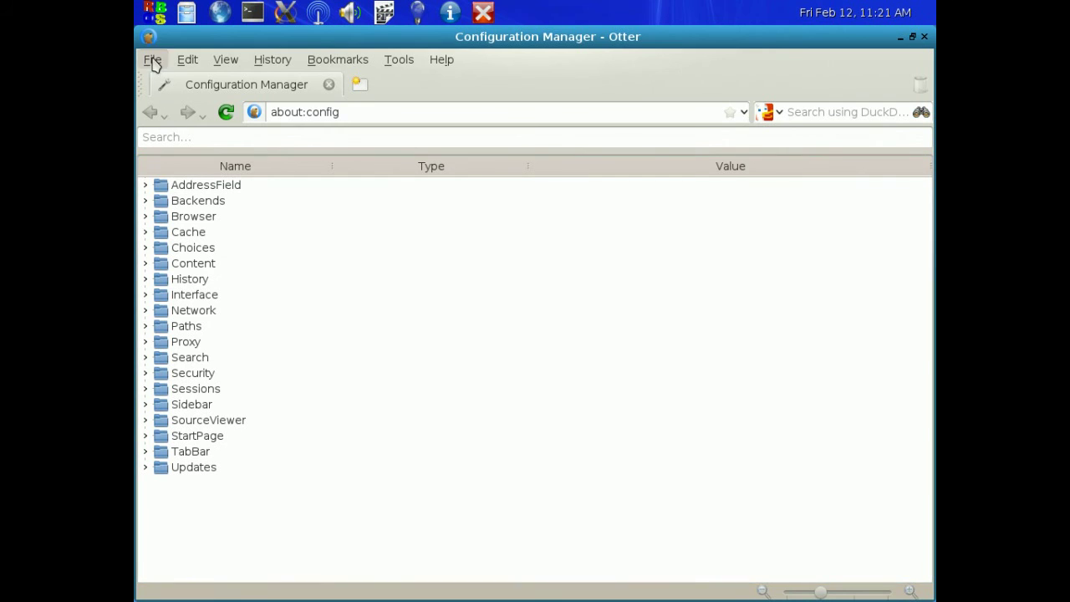
Step: Try the AddressField category in the Configuration Manager and exit Otter
left_click(151, 187)
left_click(151, 186)
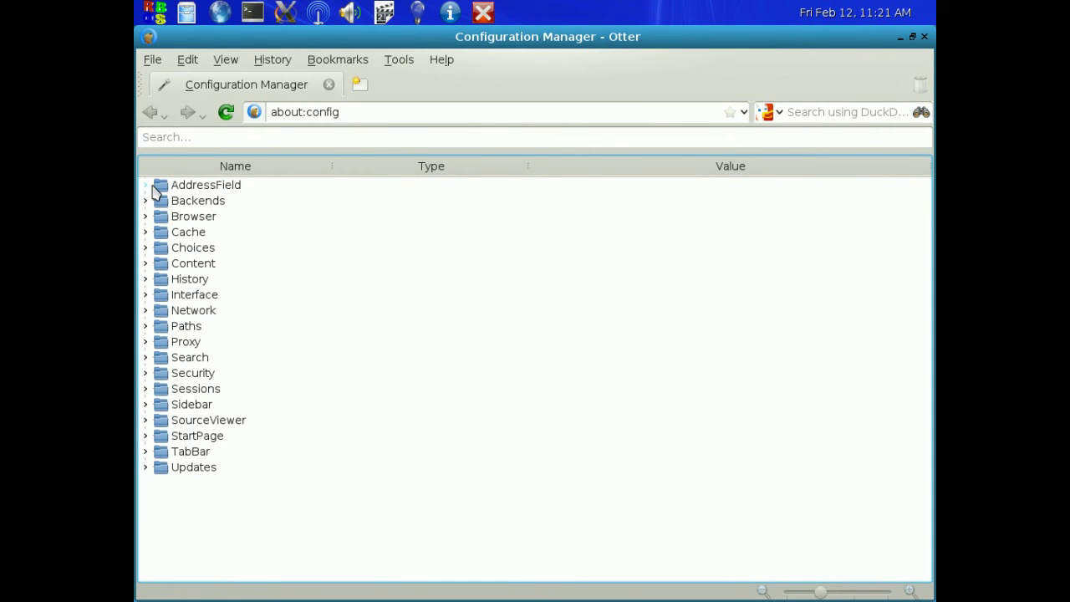
left_click(152, 58)
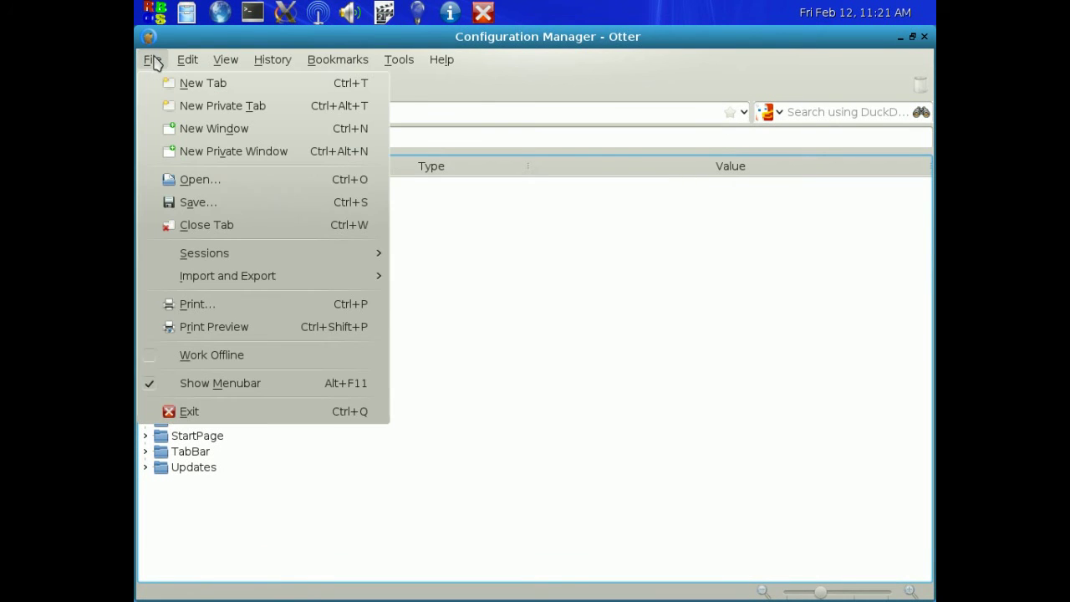
left_click(176, 412)
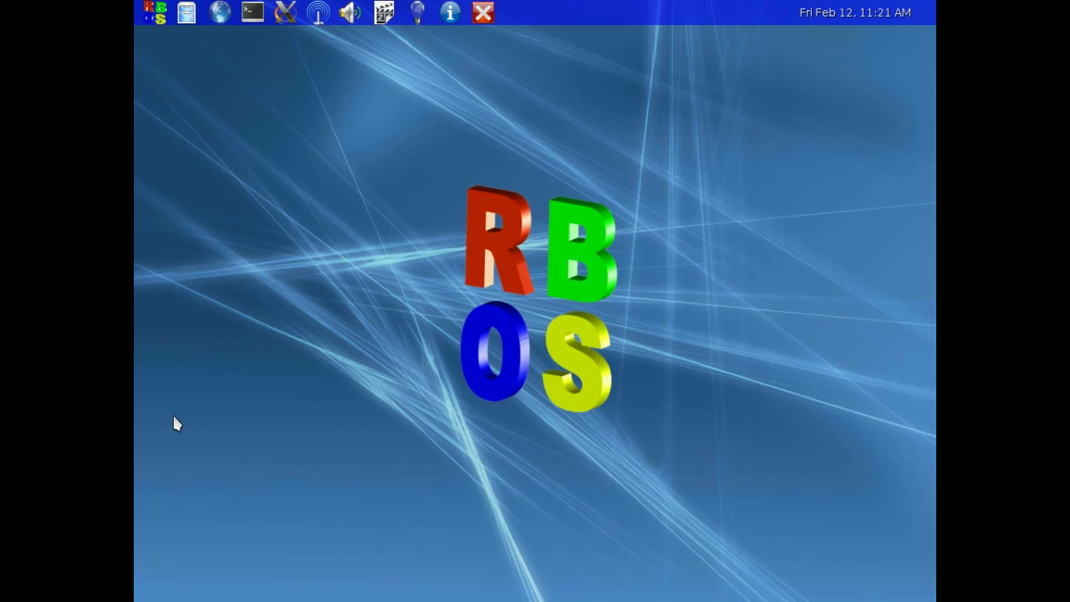
Step: Reopen the application launcher and look through the programs in the Lost & Found and Multimedia groups
left_click(154, 15)
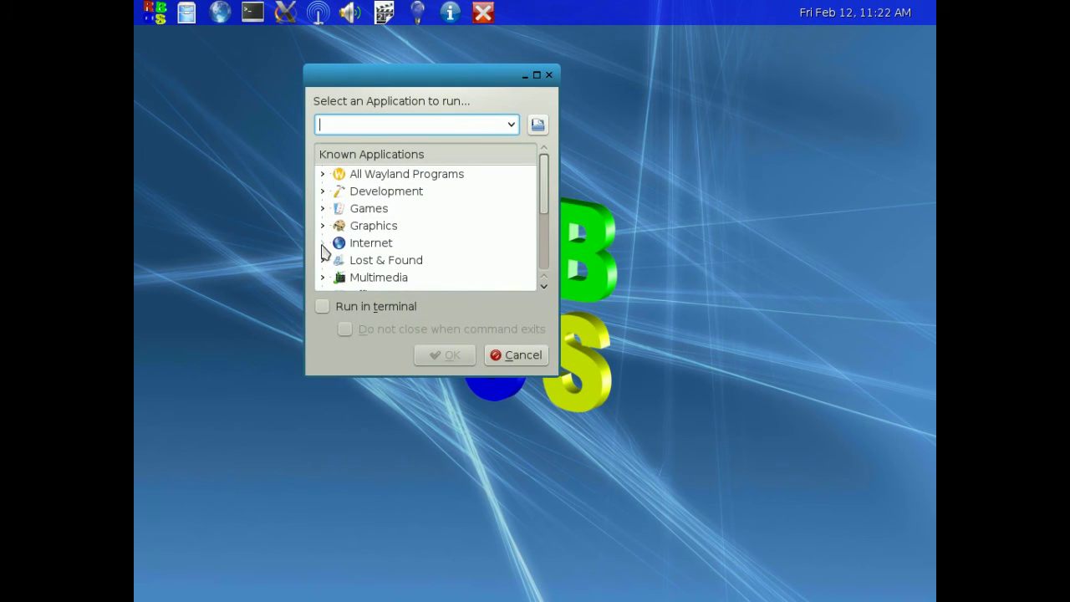
left_click(323, 260)
scroll(357, 252, "down", 2)
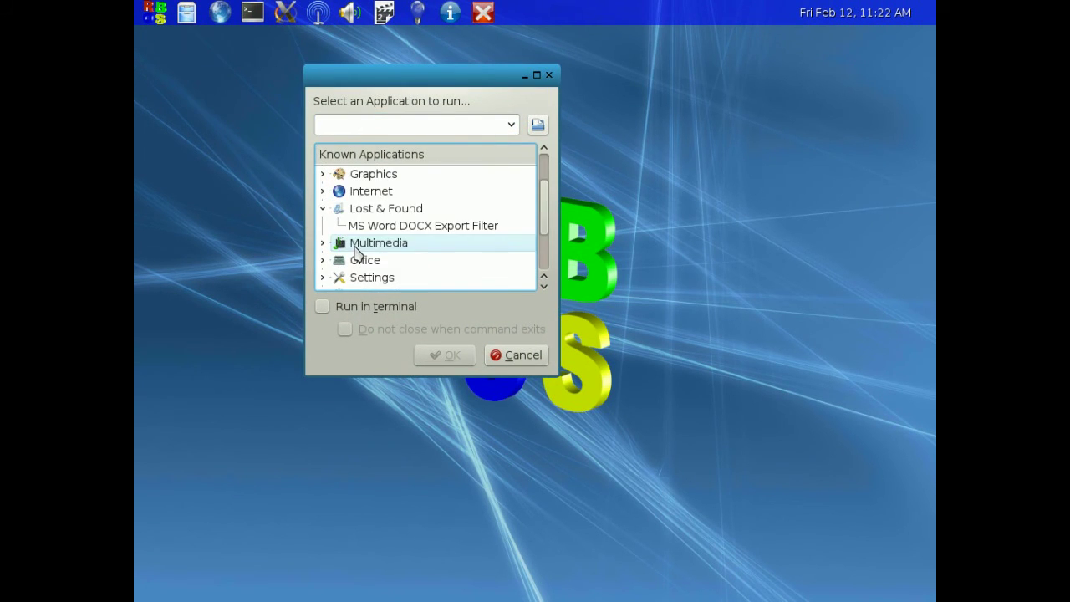
left_click(322, 210)
left_click(323, 226)
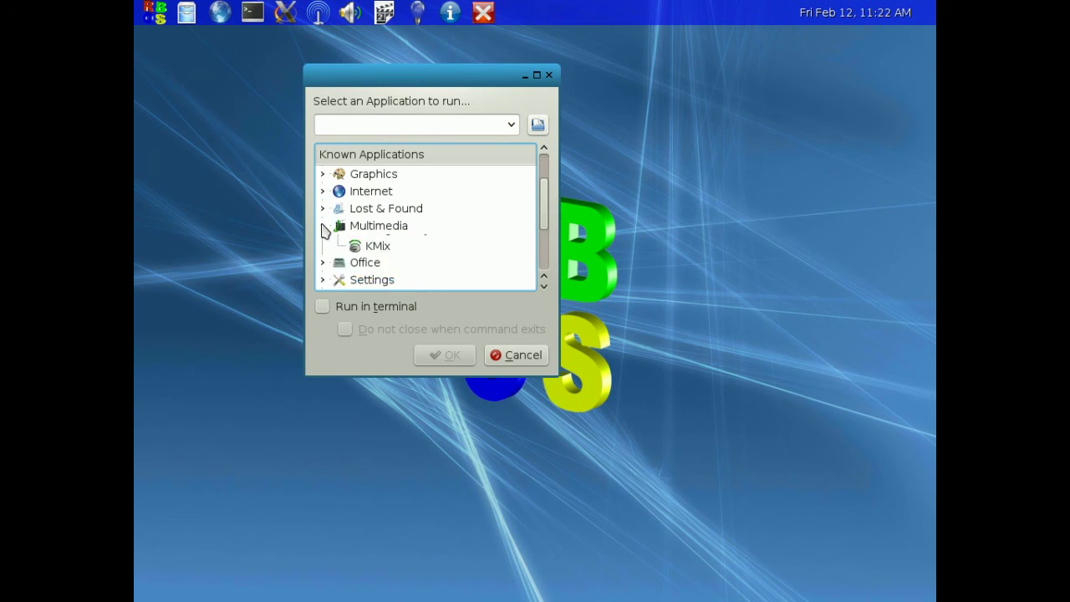
scroll(356, 242, "down", 1)
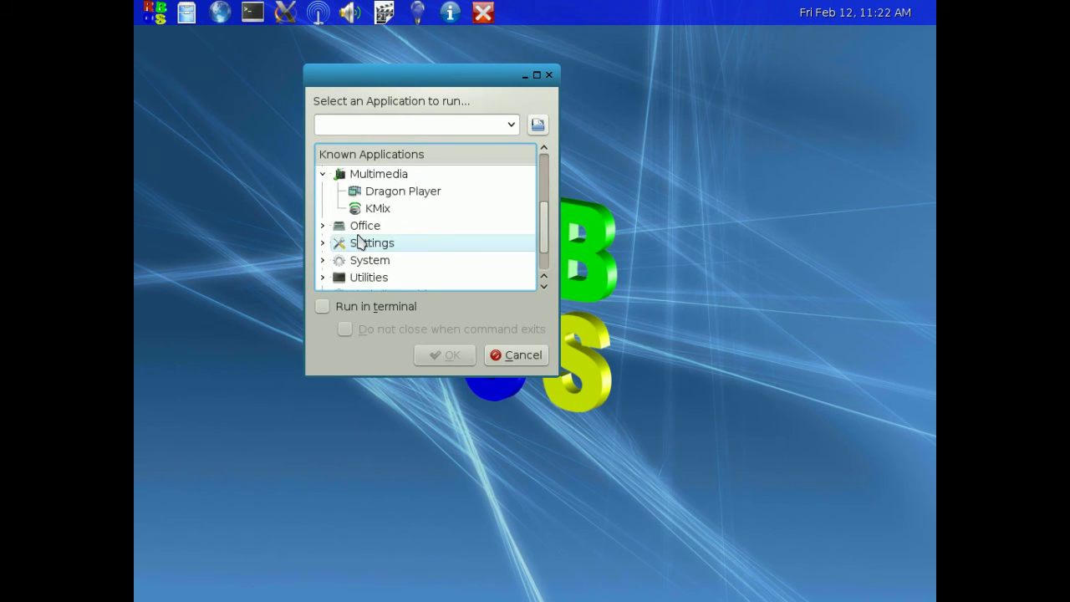
left_click(323, 174)
Step: Launch Calligra Words from the Office group and create a document from the Blank Document template
left_click(323, 191)
scroll(409, 204, "down", 1)
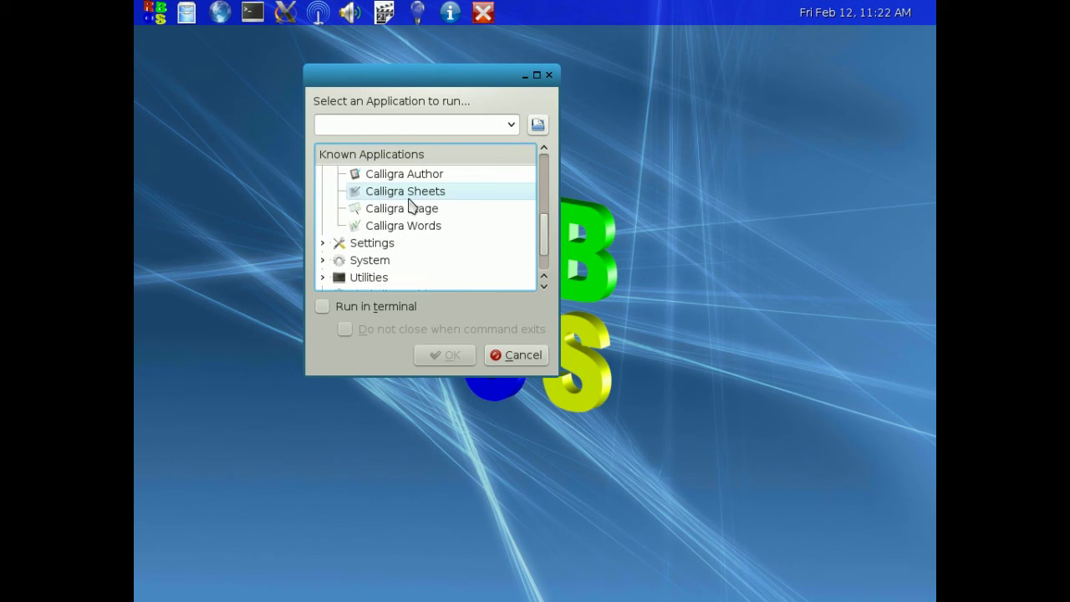
left_click(411, 225)
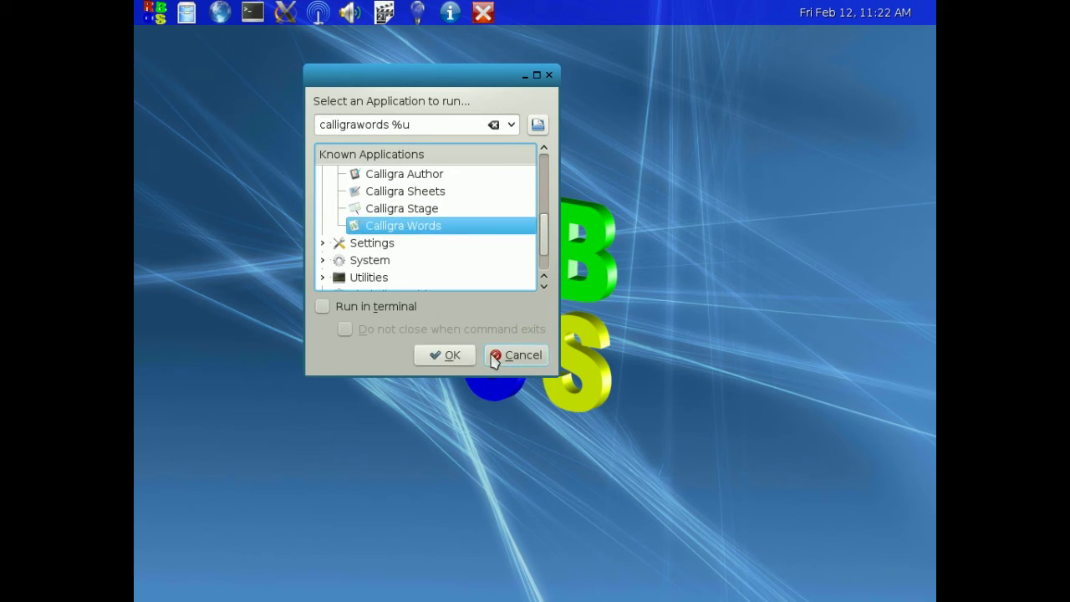
left_click(454, 354)
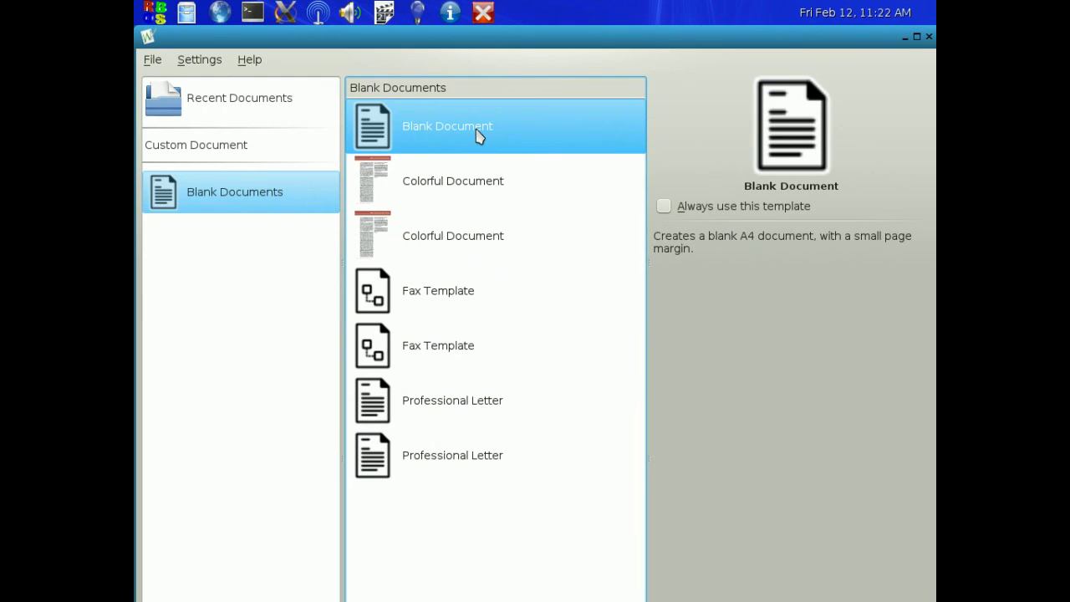
double_click(473, 128)
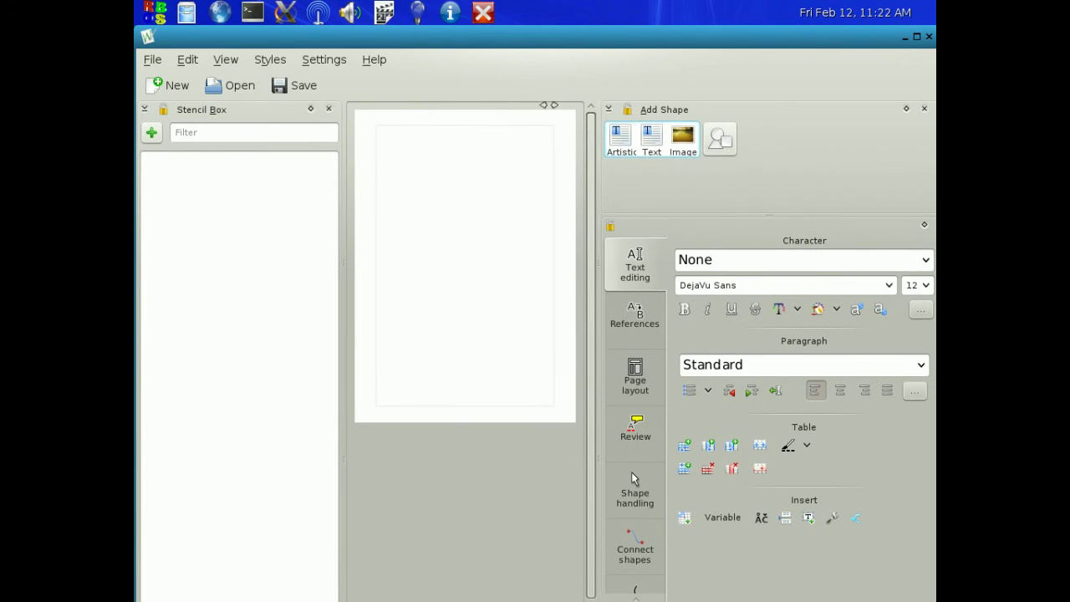
Step: View the version information in Calligra Words' About dialog, close the dialog and quit the program
left_click(375, 63)
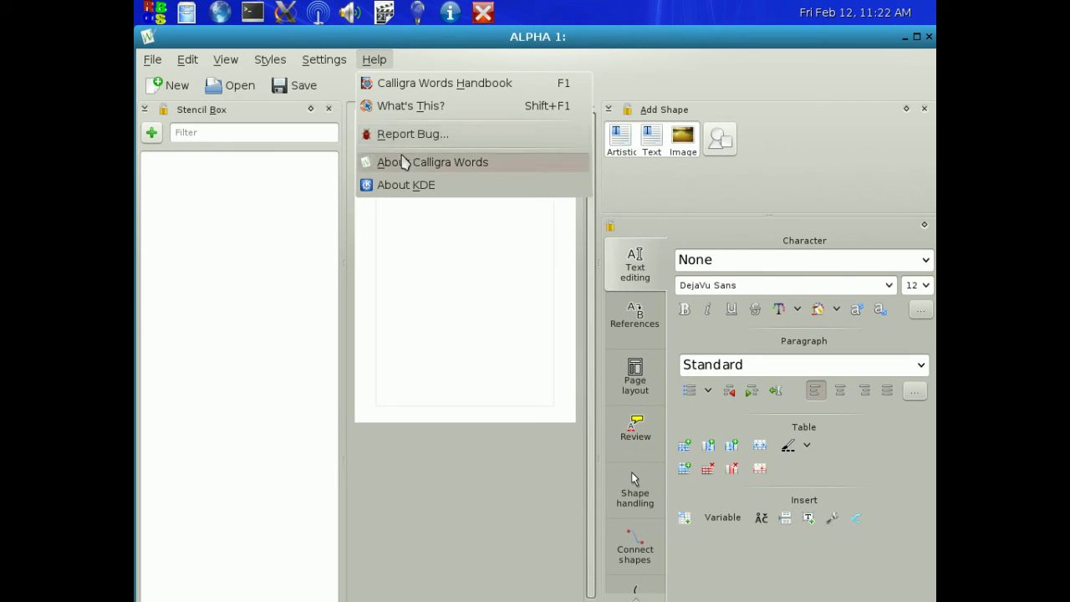
left_click(403, 163)
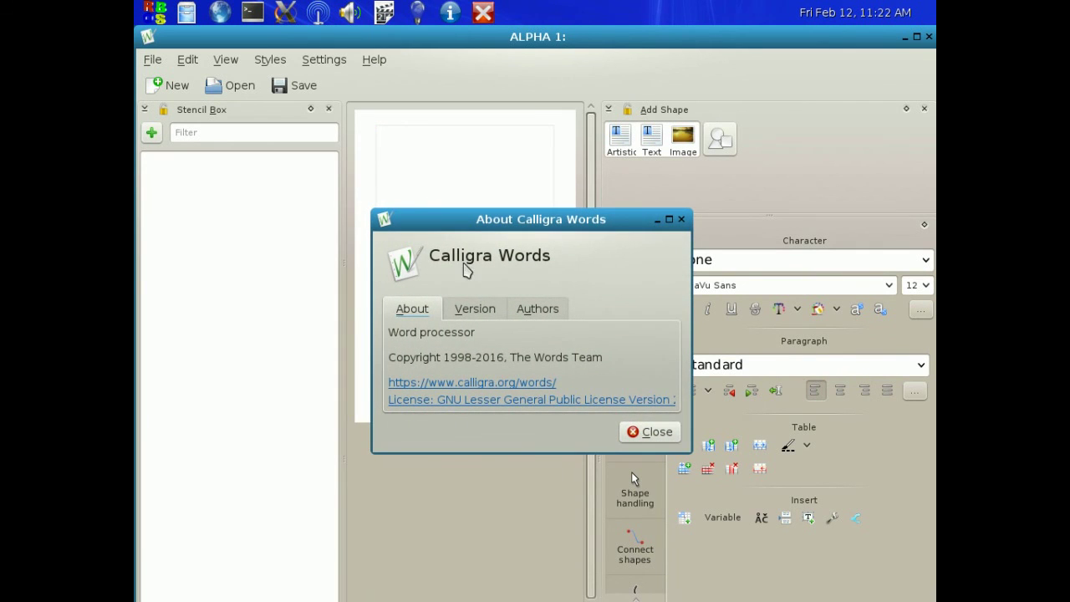
left_click(472, 307)
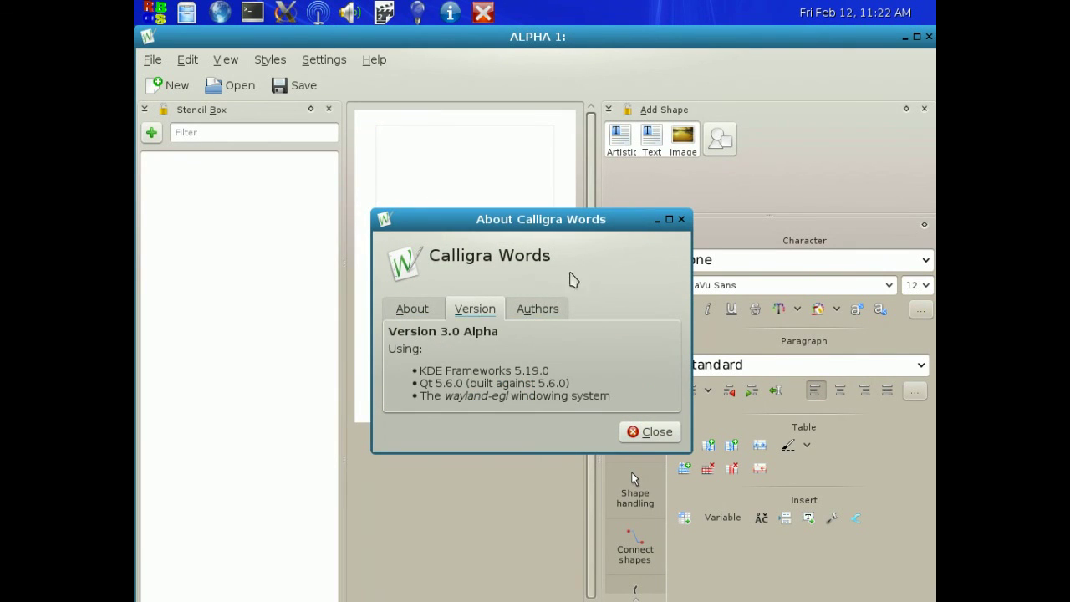
left_click(681, 219)
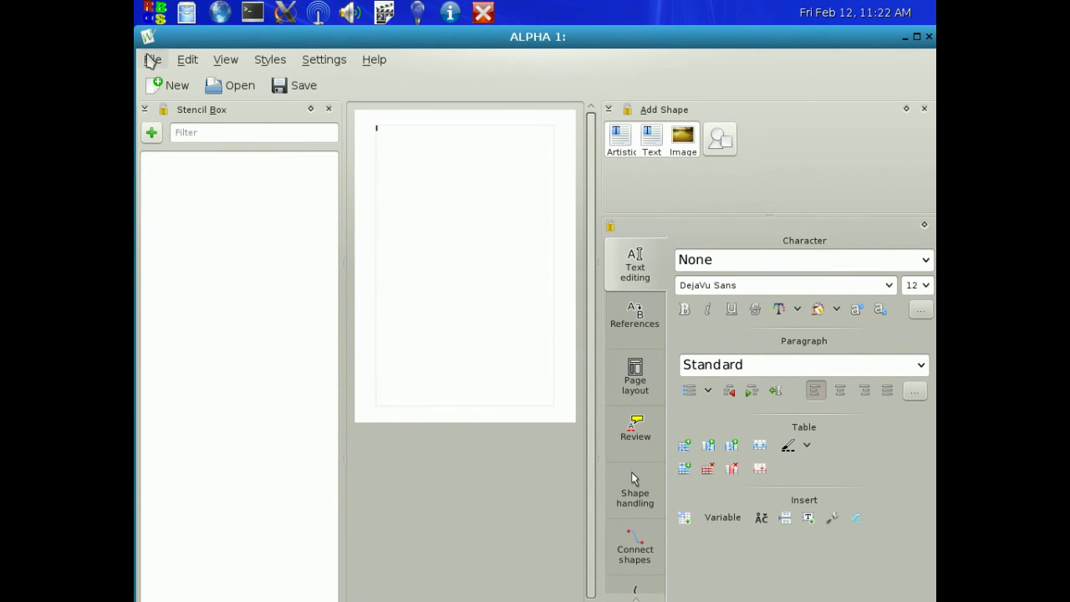
left_click(152, 59)
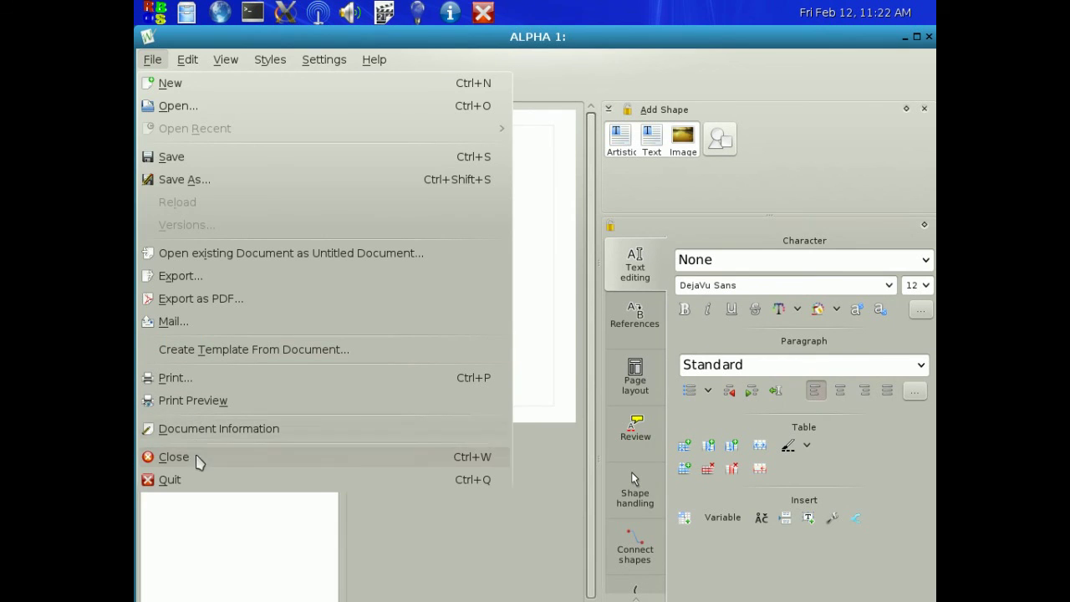
left_click(198, 481)
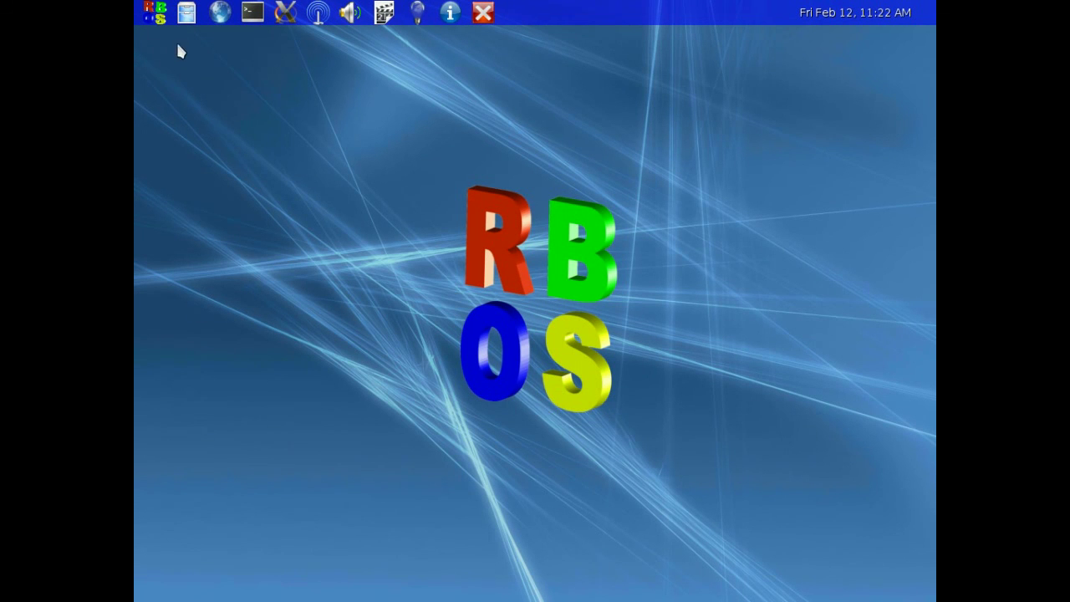
Step: Reopen the application launcher and look through the programs in the Settings group
left_click(159, 16)
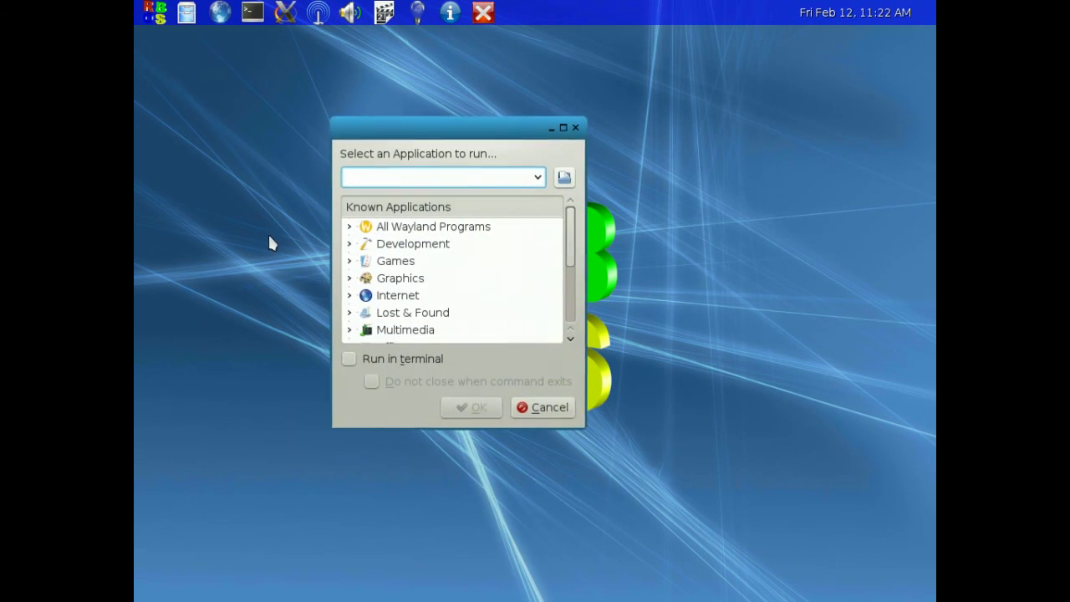
scroll(357, 305, "down", 1)
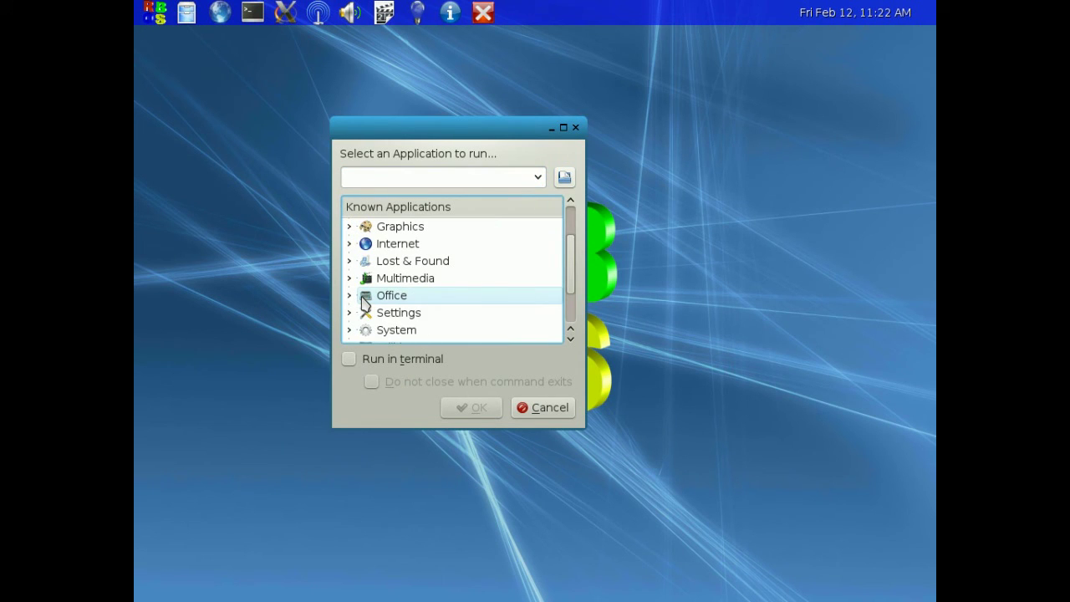
left_click(352, 312)
scroll(384, 300, "down", 1)
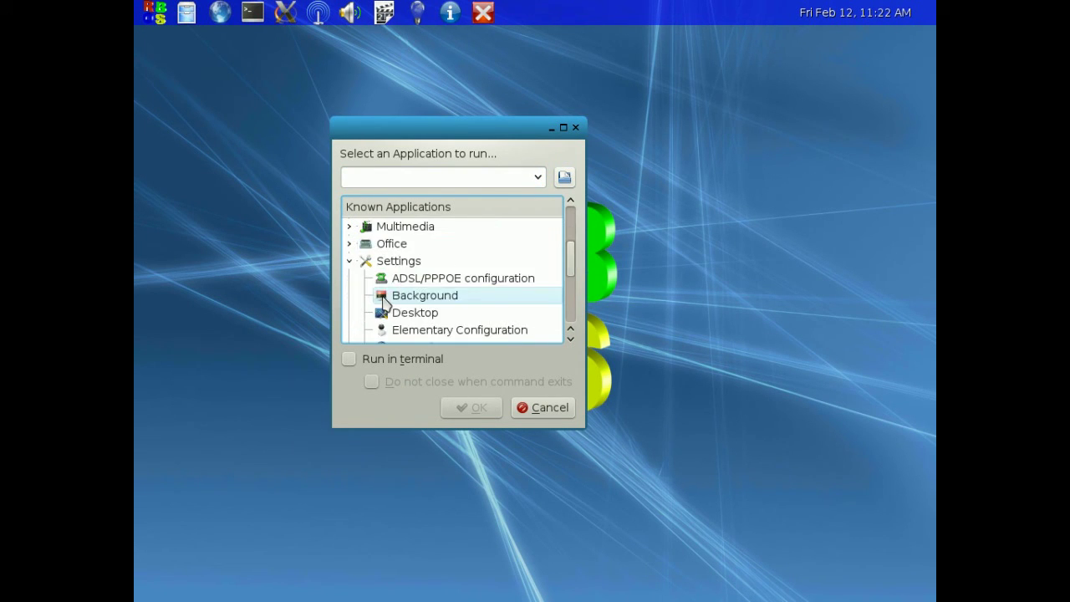
scroll(383, 301, "down", 1)
scroll(383, 301, "down", 1)
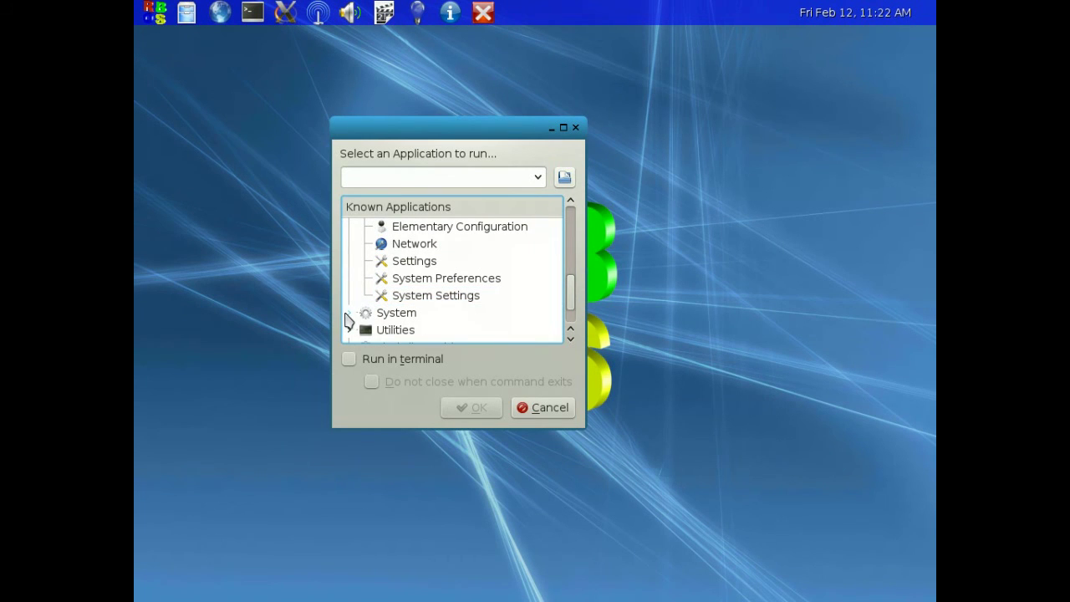
Step: Expand the System group in the launcher and look through its programs
left_click(348, 314)
scroll(394, 299, "down", 2)
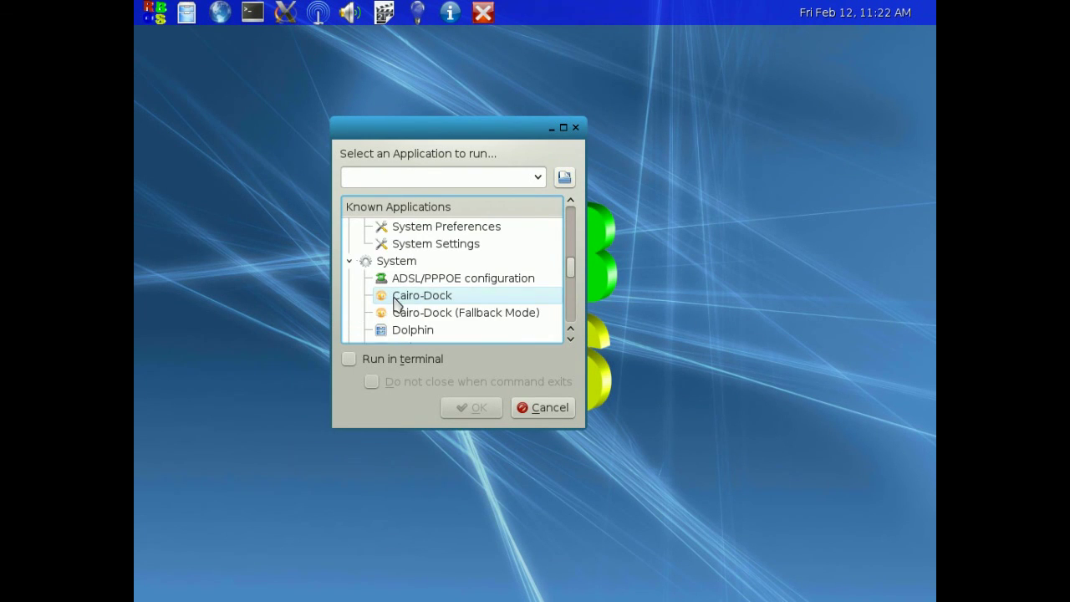
scroll(397, 303, "down", 1)
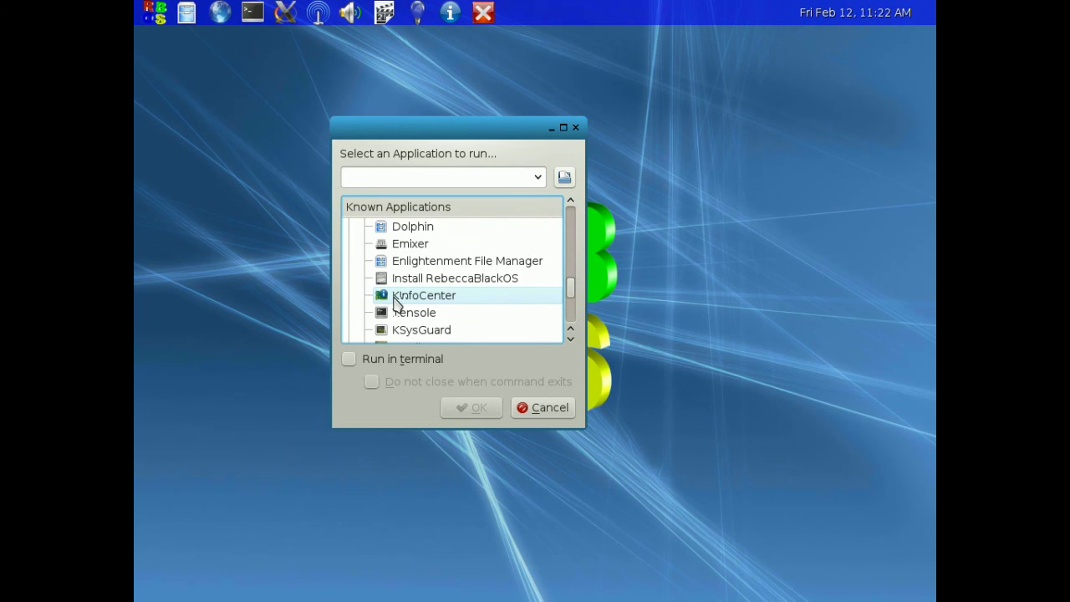
scroll(396, 303, "down", 2)
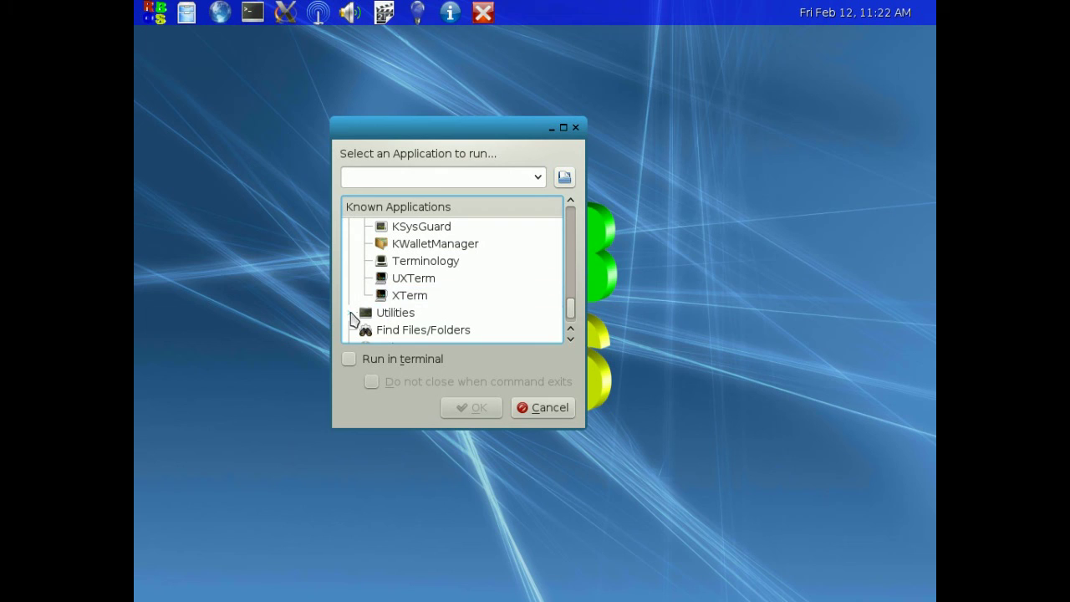
Step: Look through the programs in the launcher's Utilities group and collapse the group again
left_click(351, 313)
scroll(433, 308, "down", 1)
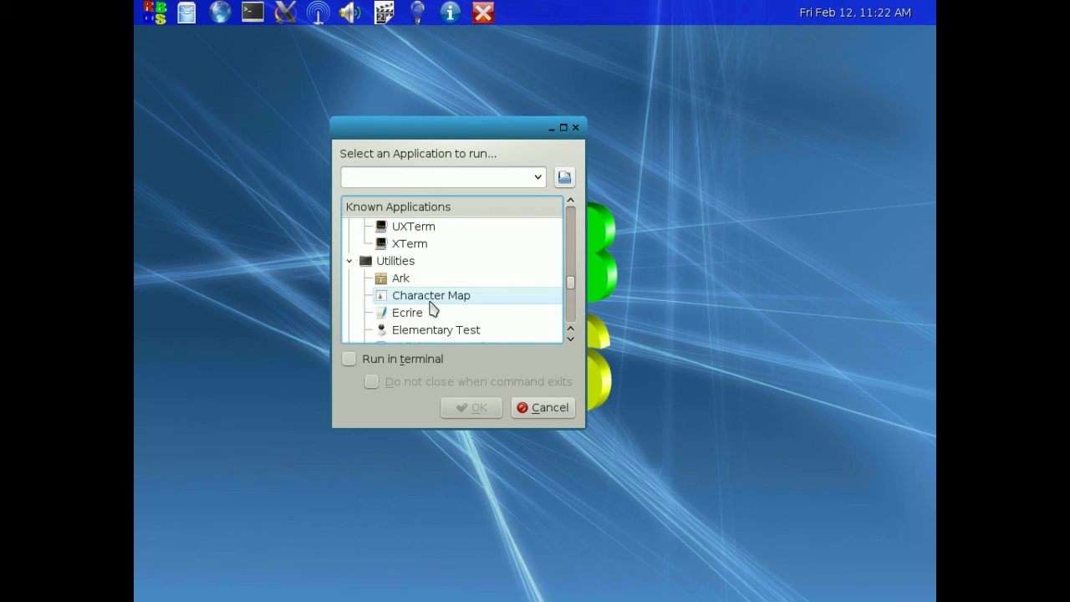
scroll(433, 309, "down", 1)
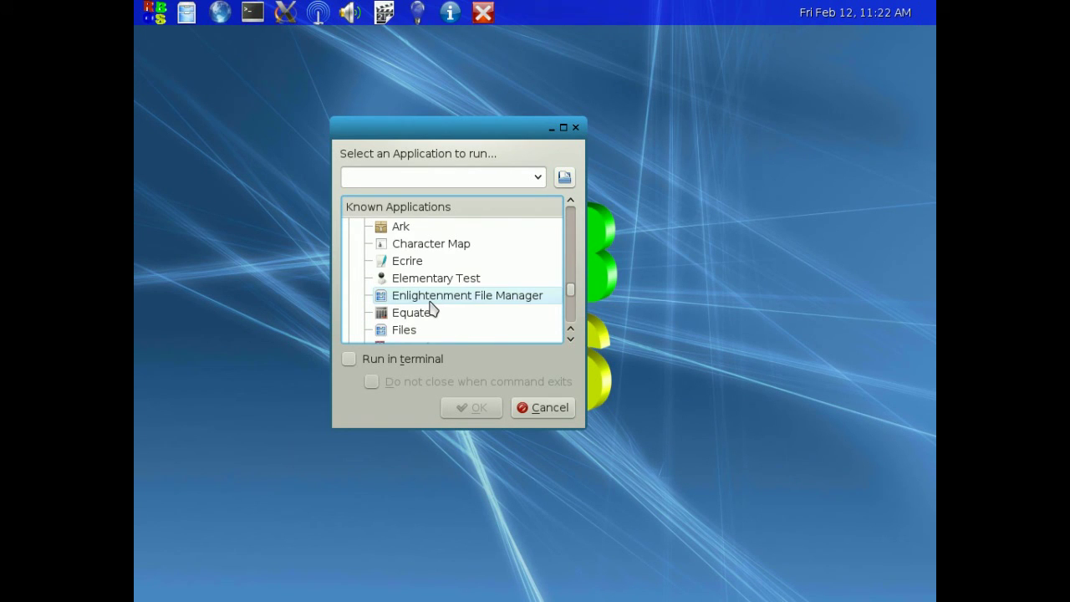
scroll(432, 310, "down", 1)
scroll(432, 308, "down", 3)
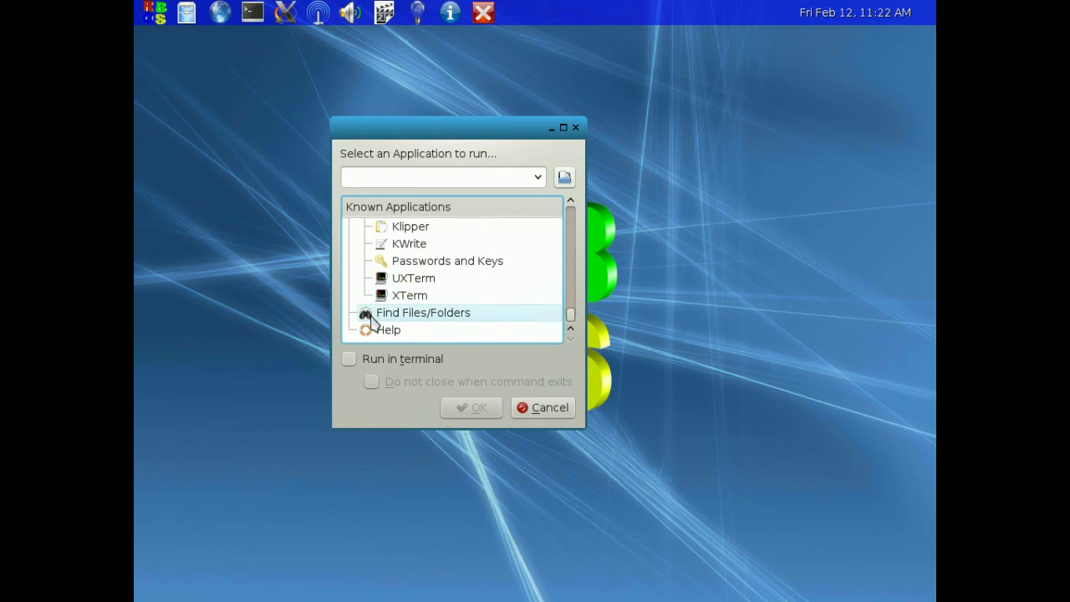
scroll(451, 312, "up", 1)
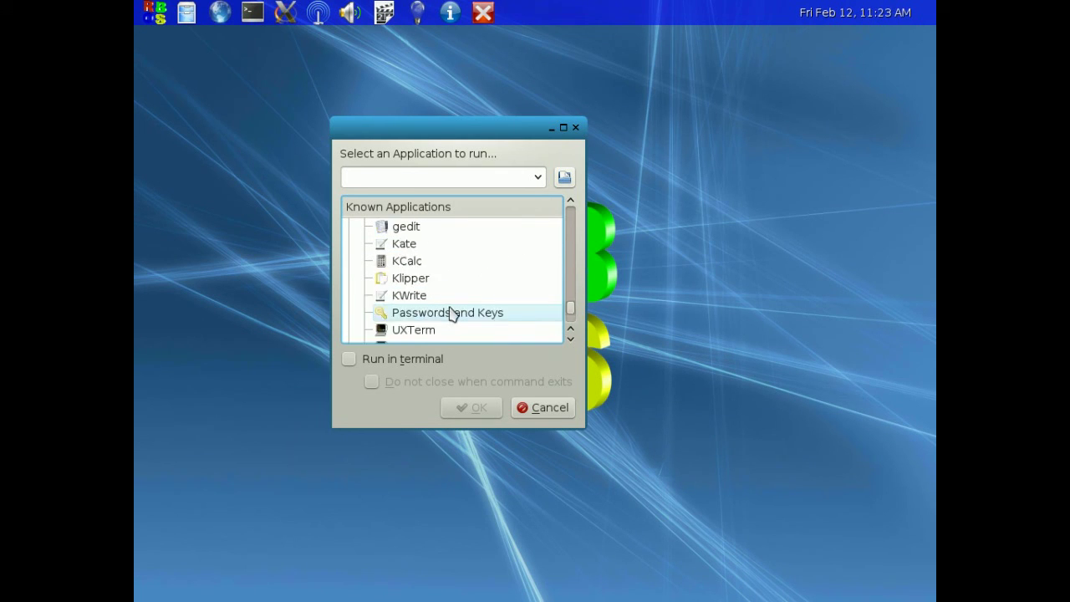
scroll(451, 313, "up", 2)
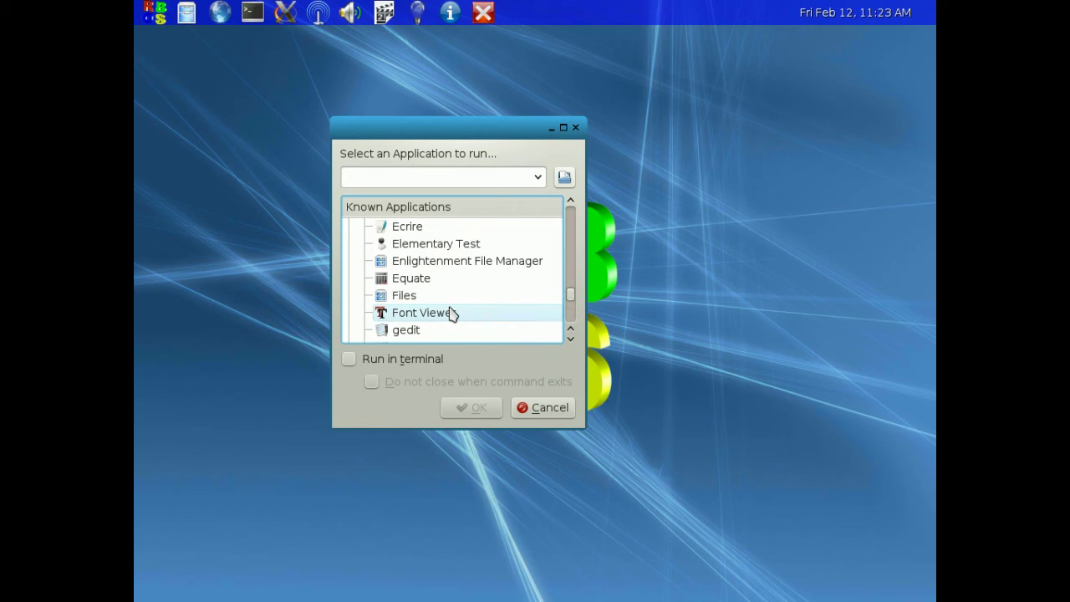
scroll(452, 312, "up", 1)
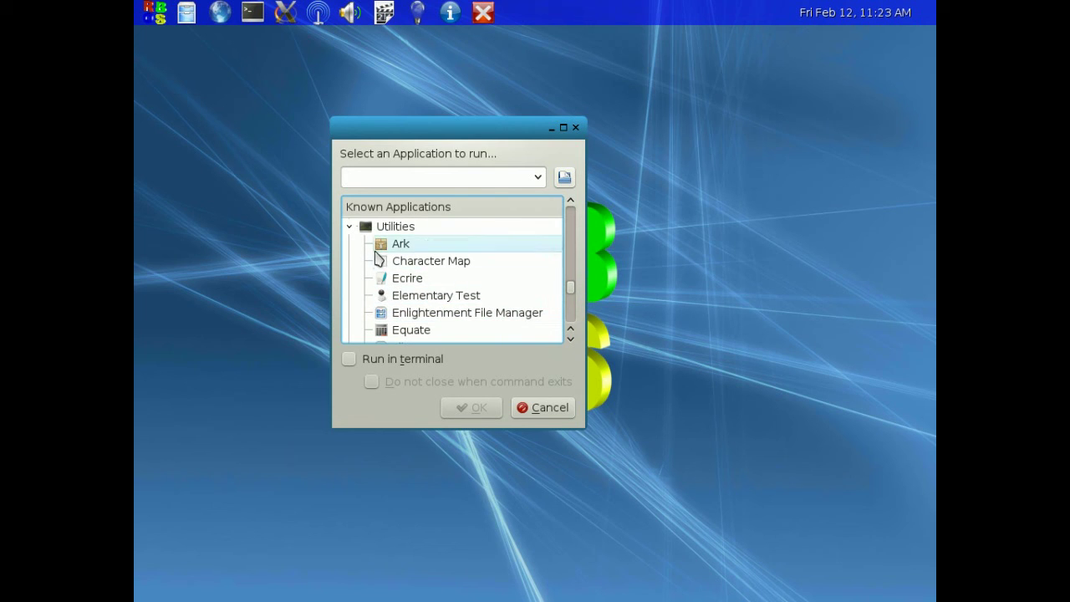
left_click(350, 227)
scroll(415, 279, "up", 1)
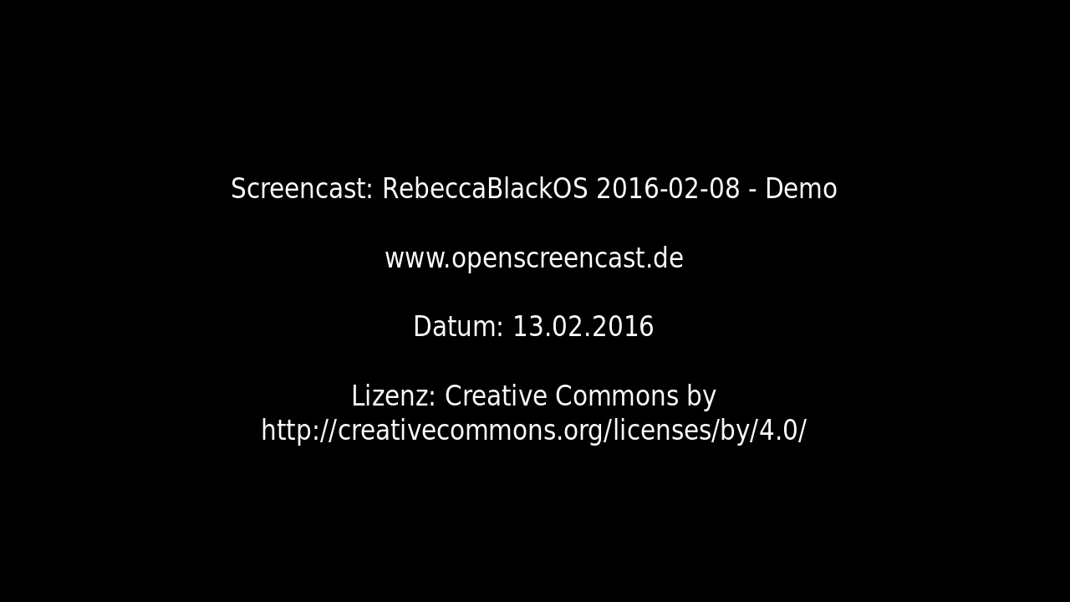